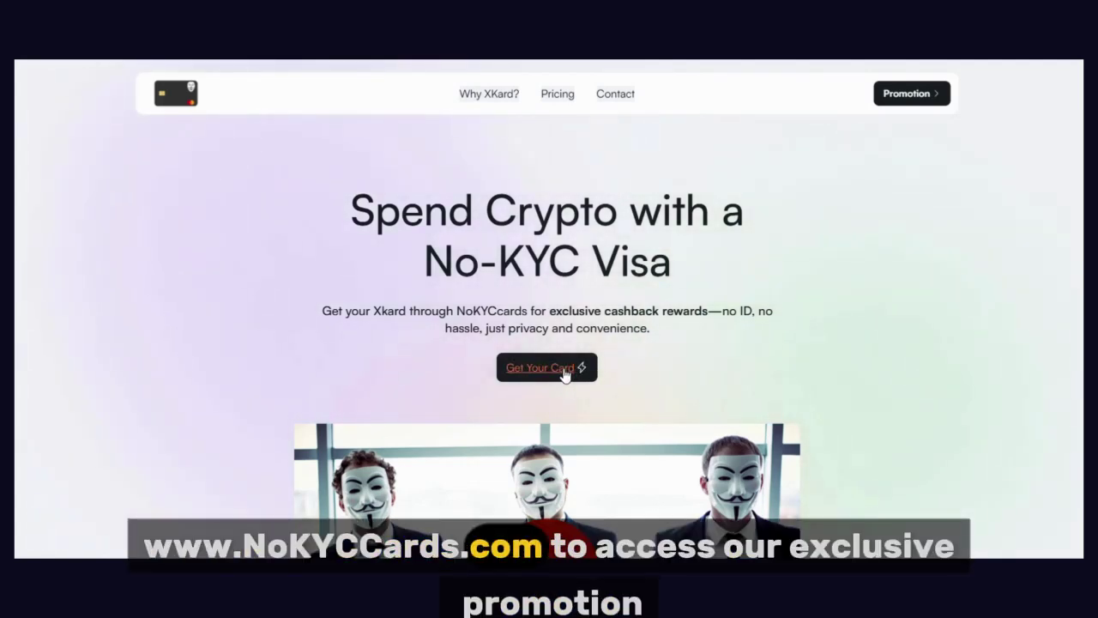
- Open Get Your Card sign-up, enter your e-mail address and submit it for a code
{"action": "left_click", "coordinate": [559, 372]}
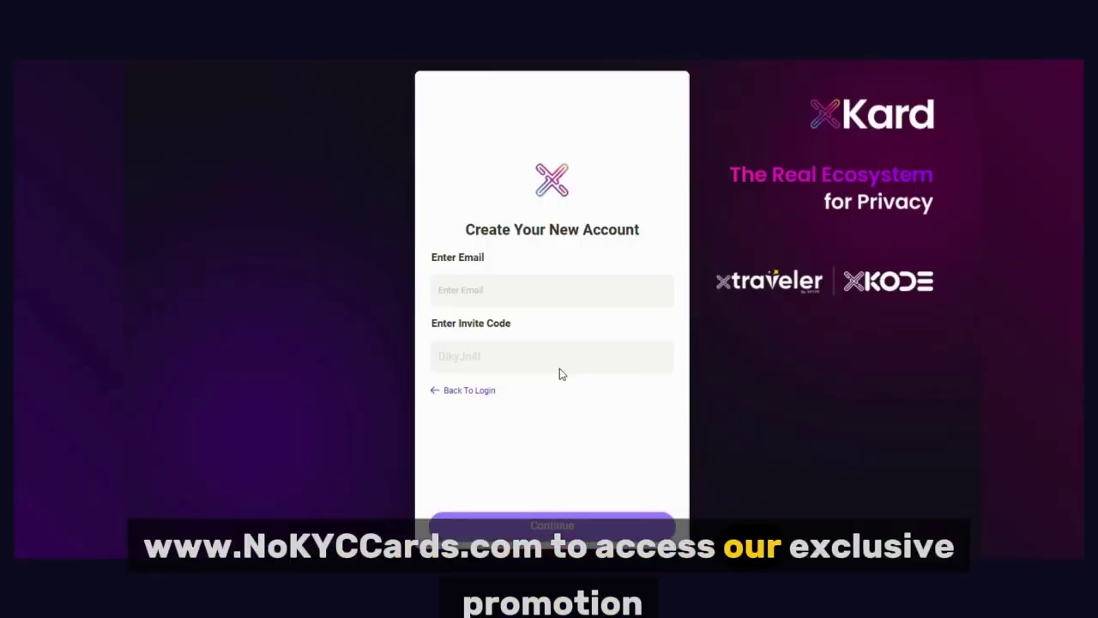
{"action": "left_click", "coordinate": [515, 290]}
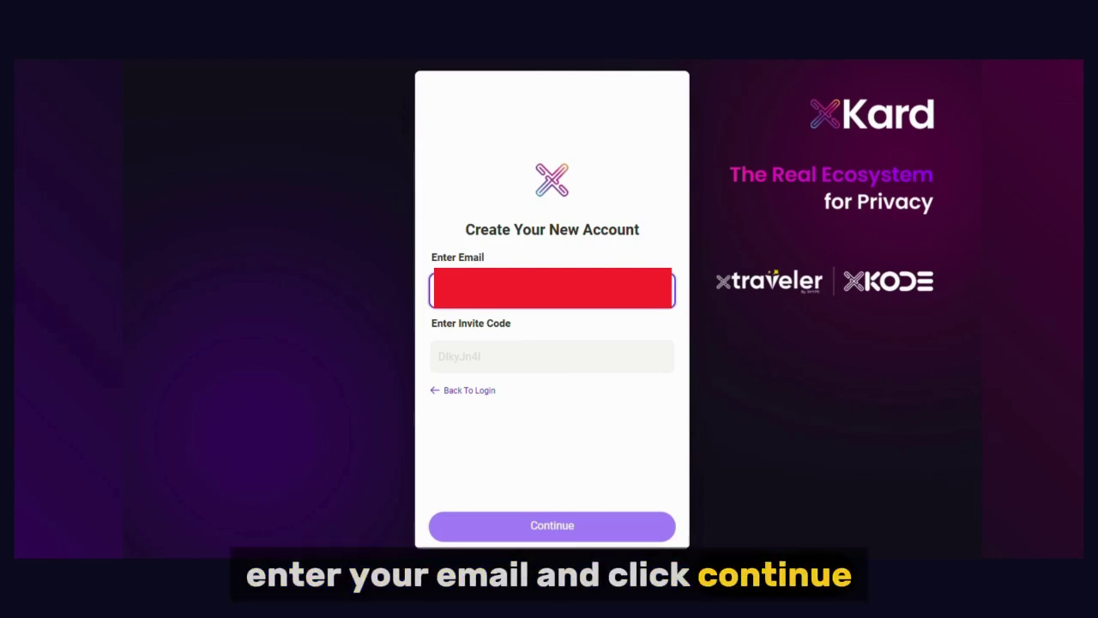
{"action": "left_click", "coordinate": [623, 529]}
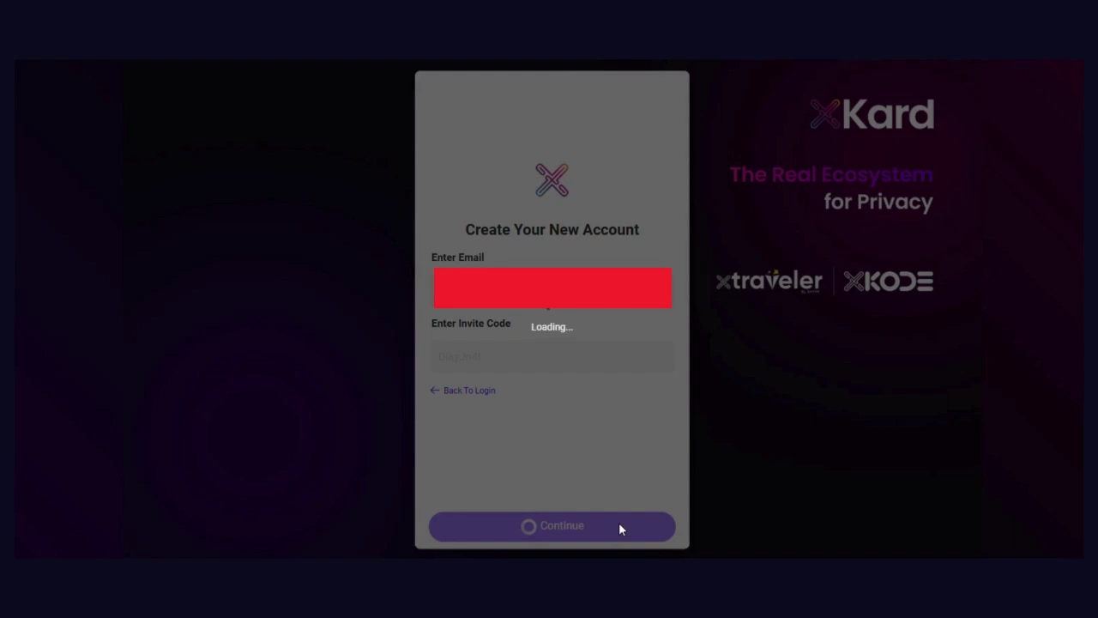
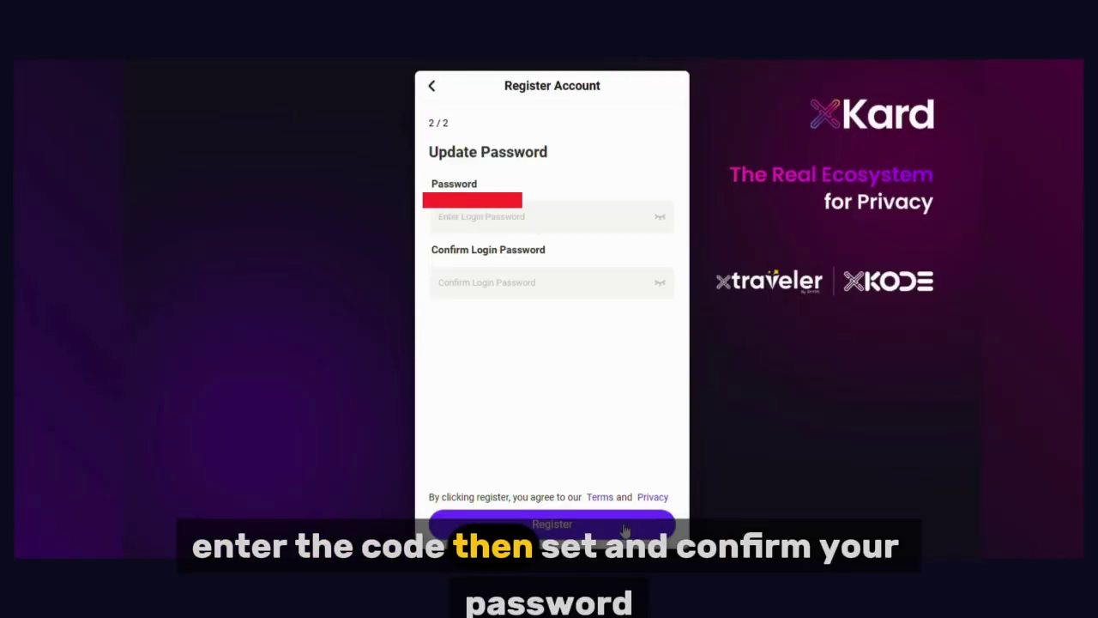
- Enter the e-mailed verification code and a confirmed login password, register, and solve the symbol captcha
{"action": "left_click", "coordinate": [537, 288]}
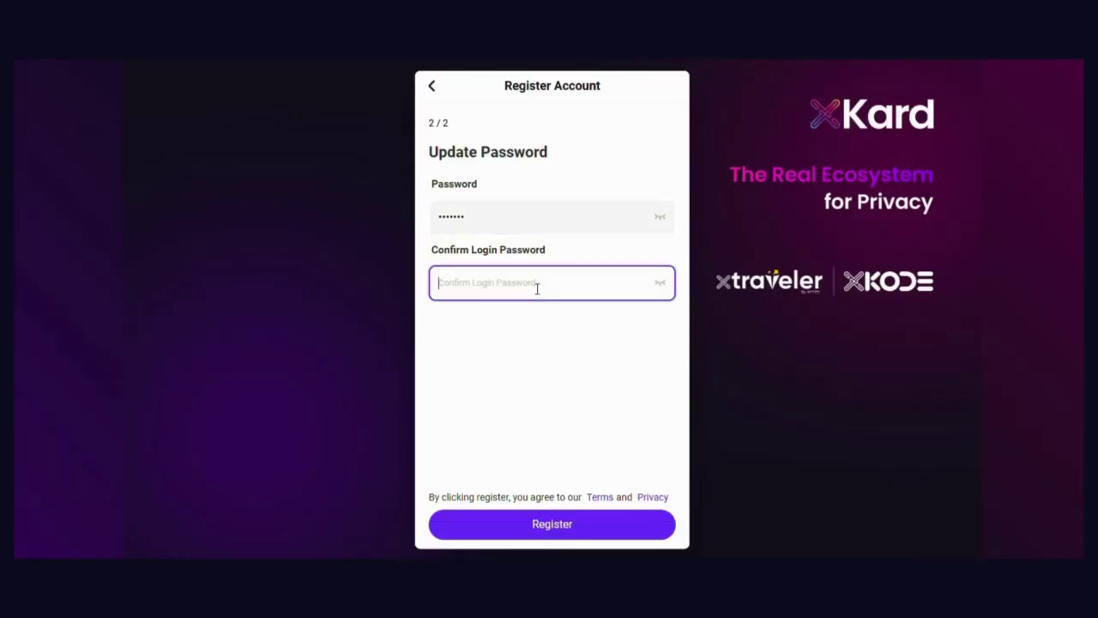
{"action": "type", "text": "••"}
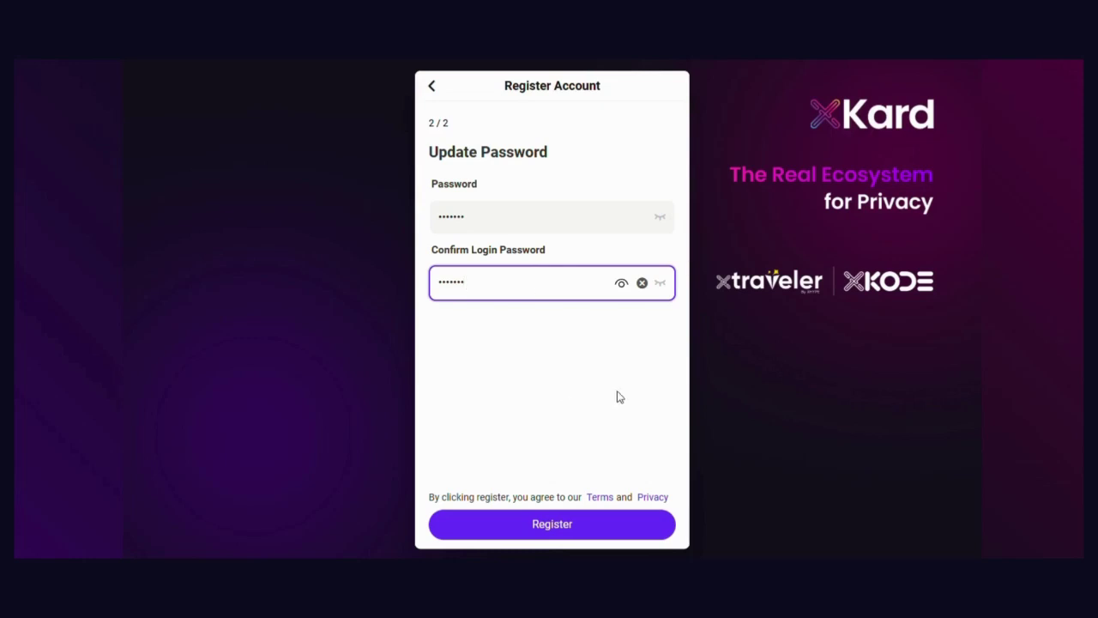
{"action": "left_click", "coordinate": [582, 525]}
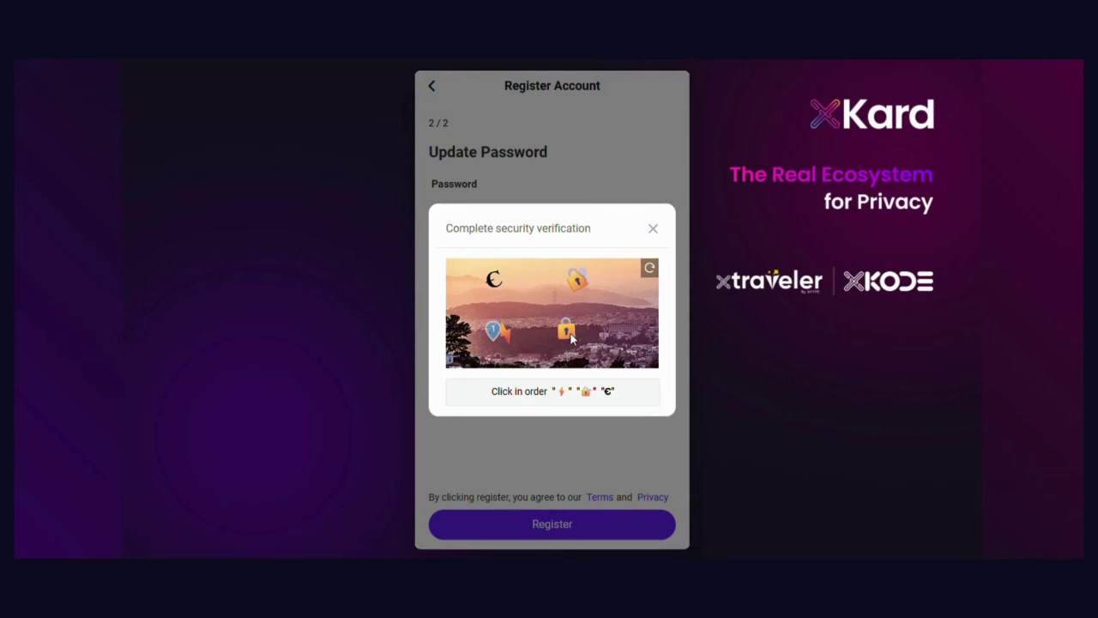
{"action": "left_click", "coordinate": [569, 281]}
{"action": "left_click", "coordinate": [489, 280]}
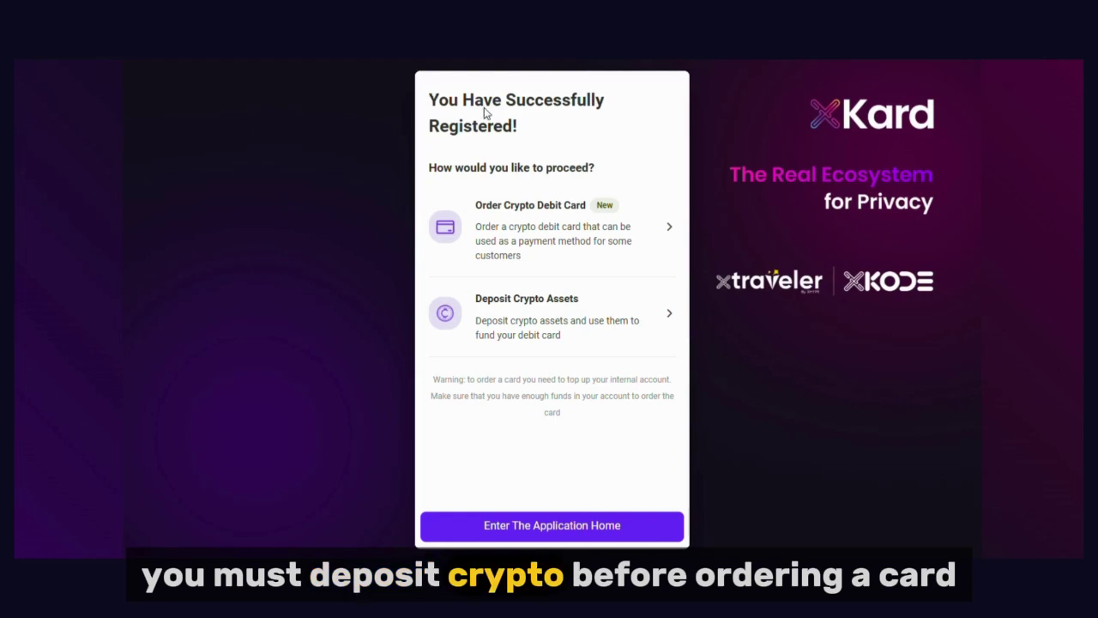
- Order a crypto debit card and go from the trade-password prompt to Google Authenticator binding
{"action": "left_click", "coordinate": [528, 238]}
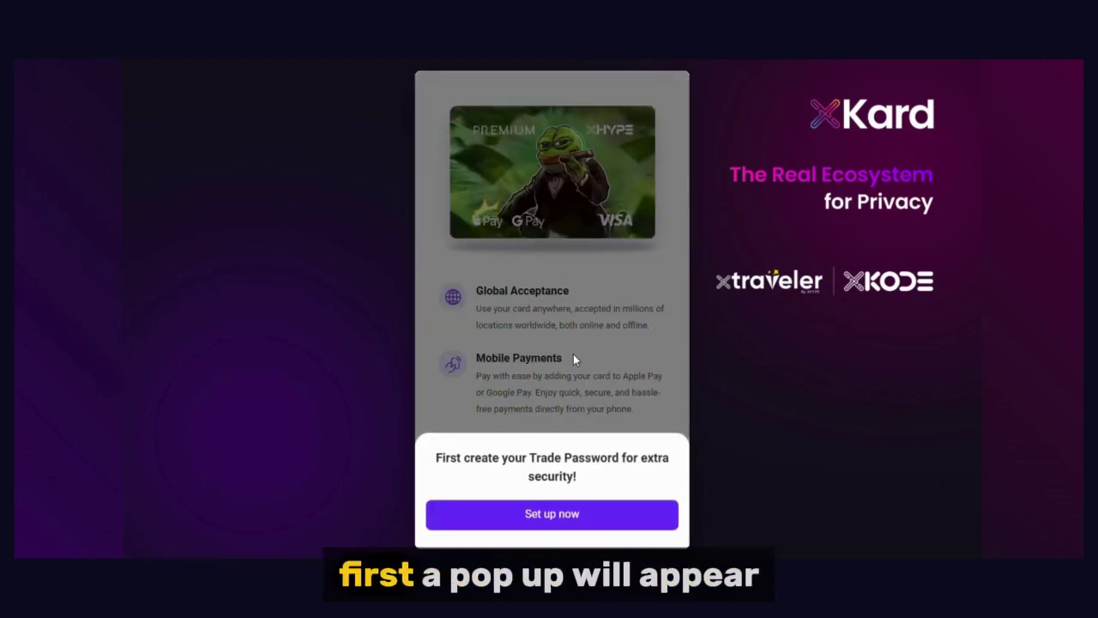
{"action": "left_click", "coordinate": [594, 512]}
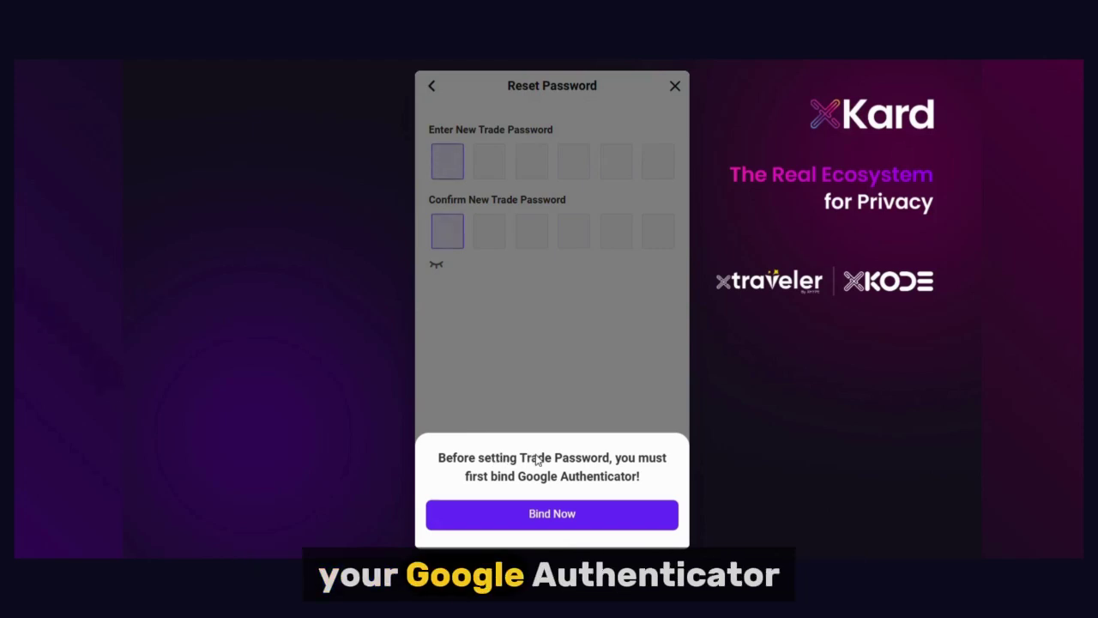
{"action": "left_click", "coordinate": [567, 515]}
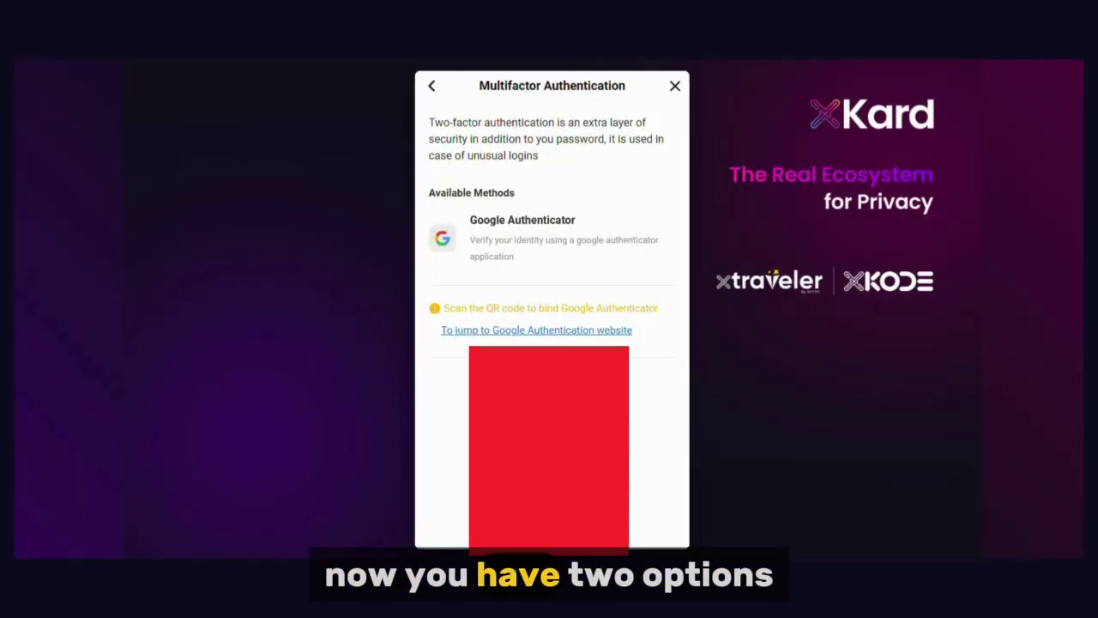
- Enter the six-digit Google Authenticator code to bind it, then continue to trade-password reset
{"action": "scroll", "coordinate": [650, 363], "scroll_direction": "down", "scroll_amount": 2}
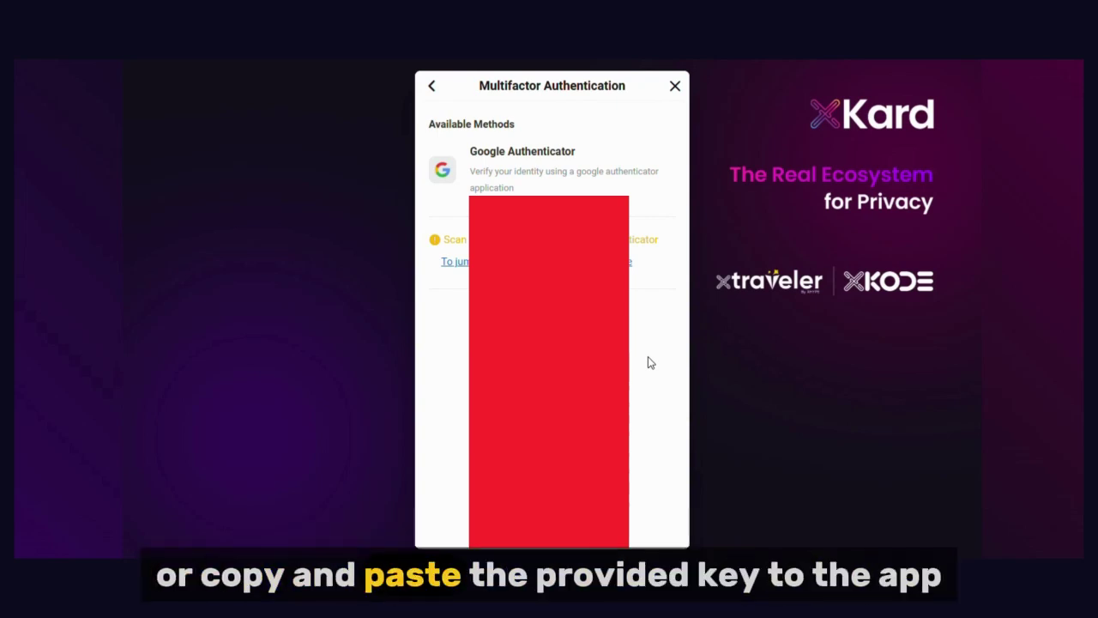
{"action": "scroll", "coordinate": [650, 362], "scroll_direction": "down", "scroll_amount": 4}
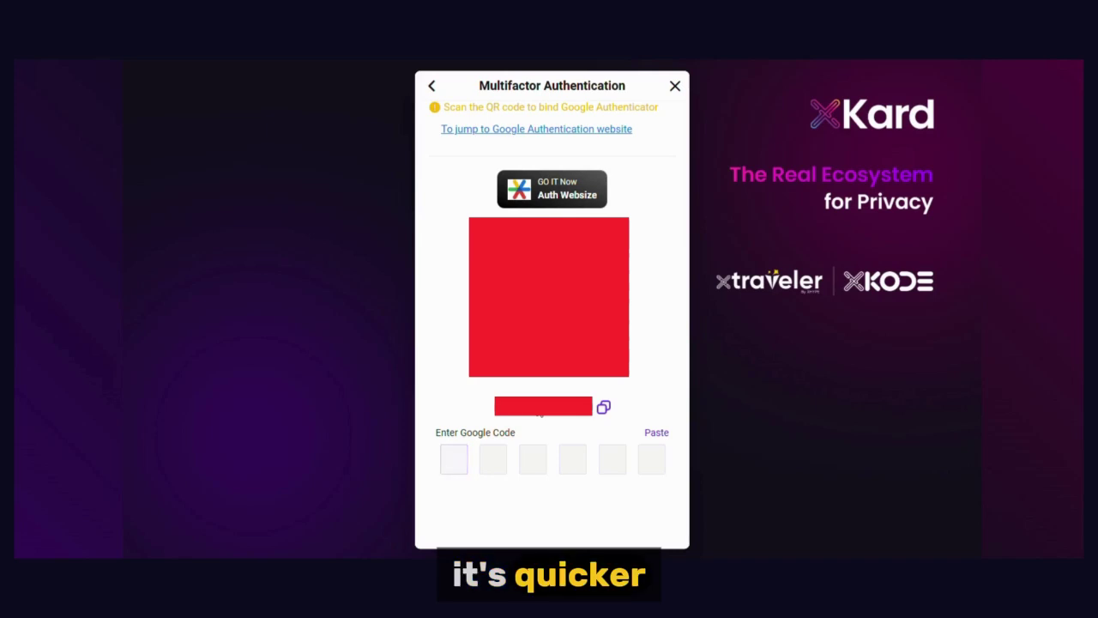
{"action": "left_click", "coordinate": [460, 459]}
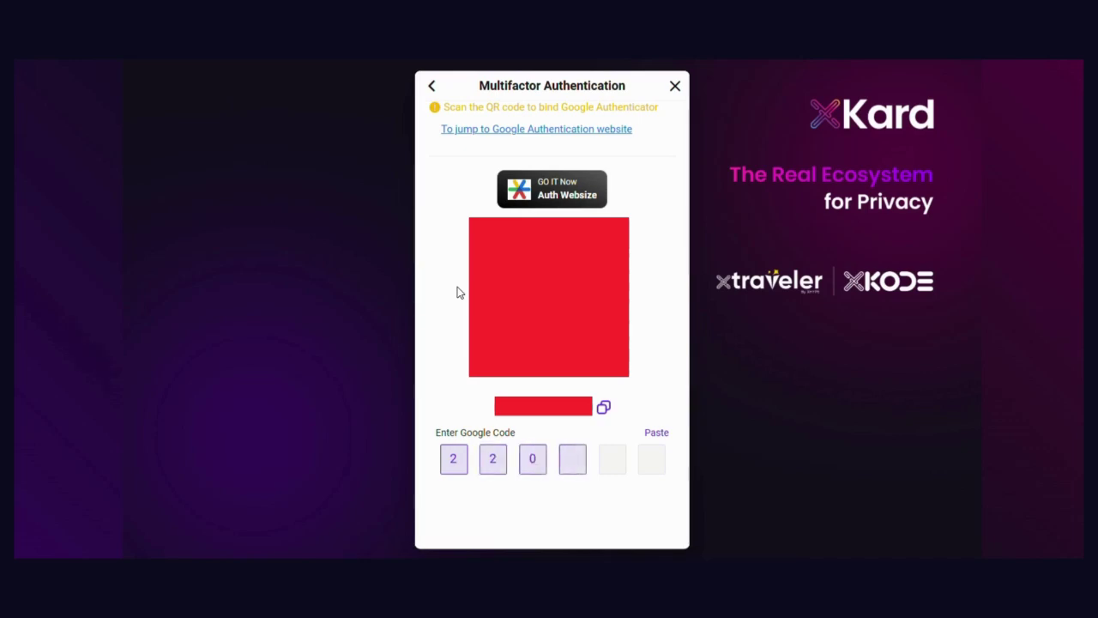
{"action": "type", "text": "4"}
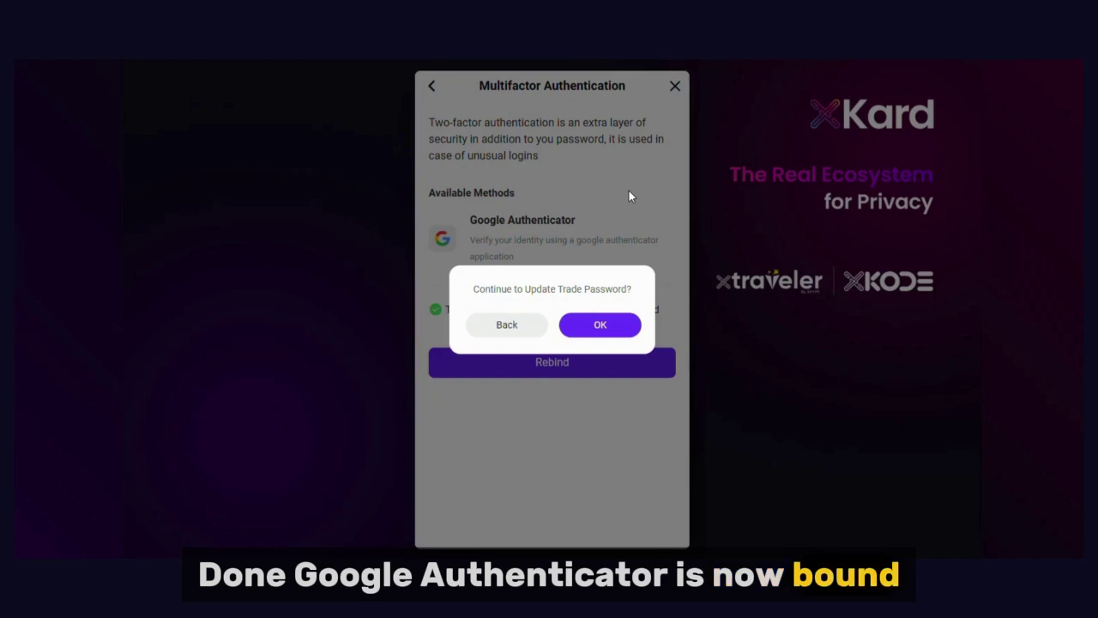
{"action": "left_click", "coordinate": [616, 326]}
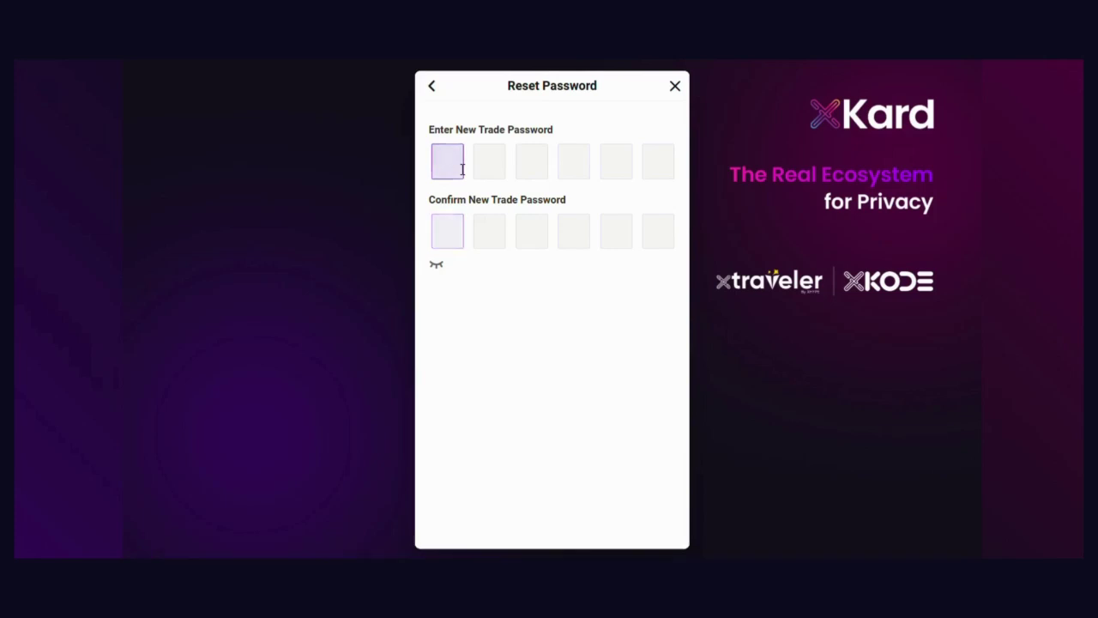
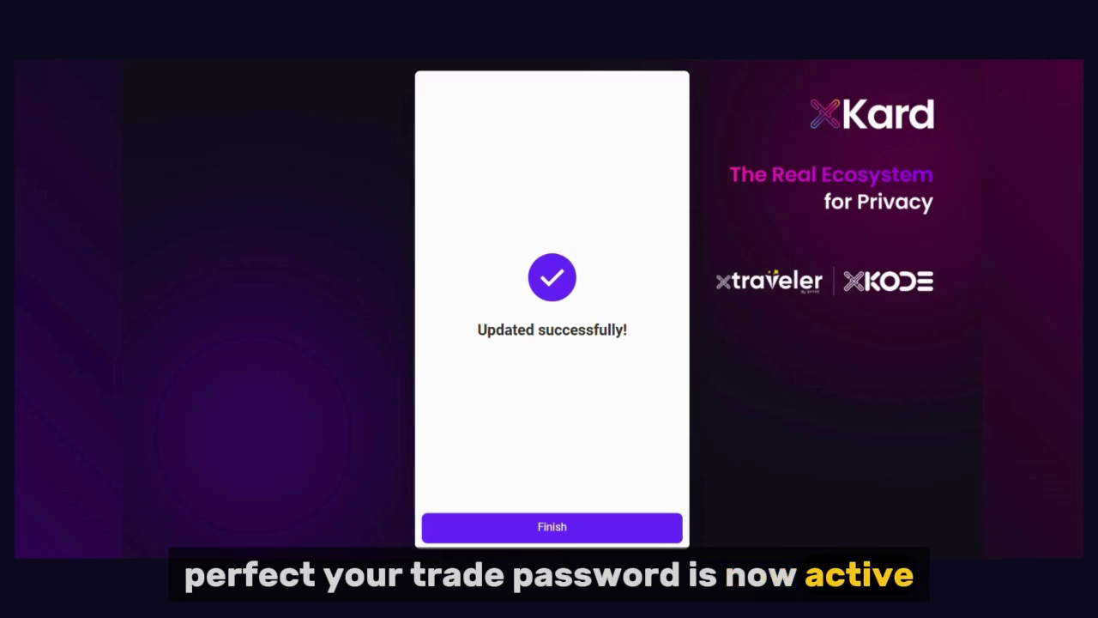
- Enter the six-digit trade password twice plus the Google code, and finish to the Profile page
{"action": "left_click", "coordinate": [559, 528]}
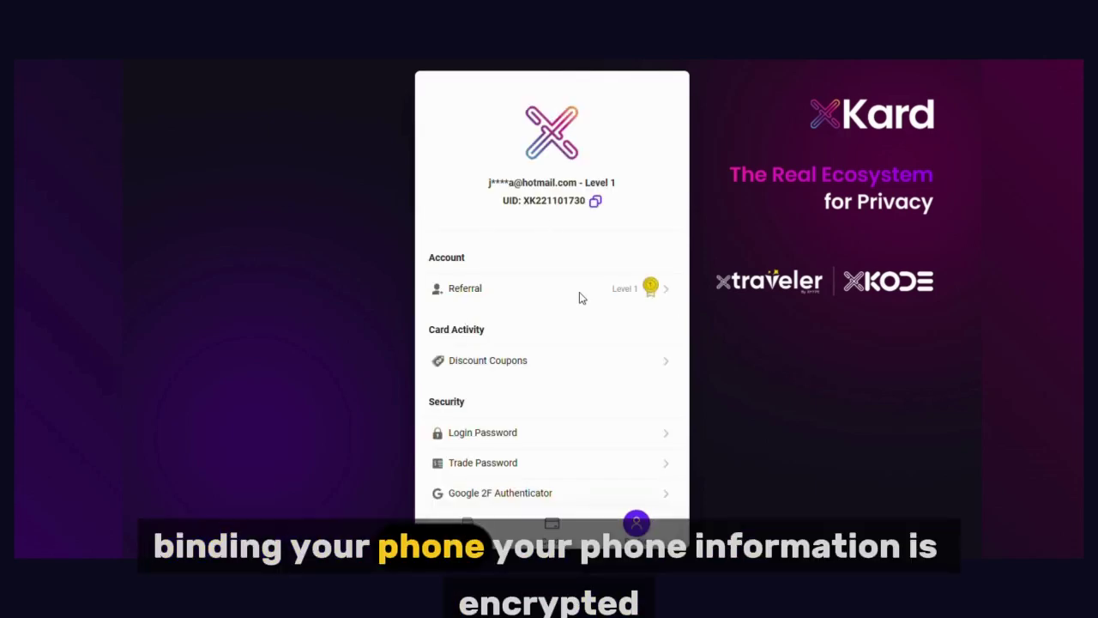
- Use the Profile page's Phone 'To Bind' option to add a number with its country code
{"action": "scroll", "coordinate": [517, 351], "scroll_direction": "down", "scroll_amount": 2}
{"action": "scroll", "coordinate": [517, 352], "scroll_direction": "down", "scroll_amount": 2}
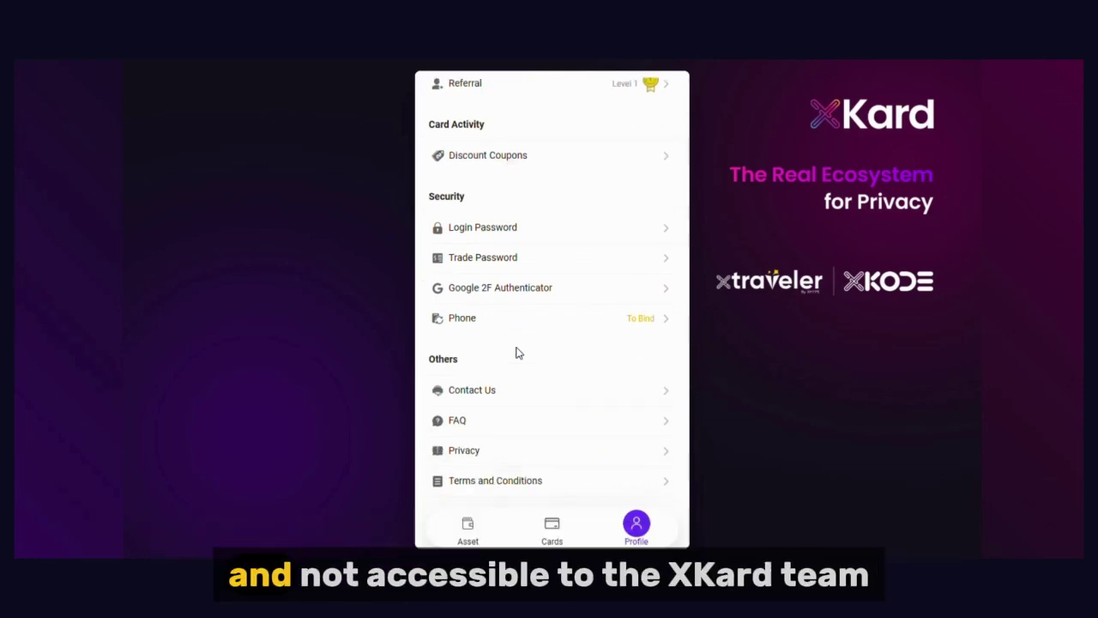
{"action": "scroll", "coordinate": [517, 352], "scroll_direction": "down", "scroll_amount": 1}
{"action": "scroll", "coordinate": [517, 352], "scroll_direction": "down", "scroll_amount": 1}
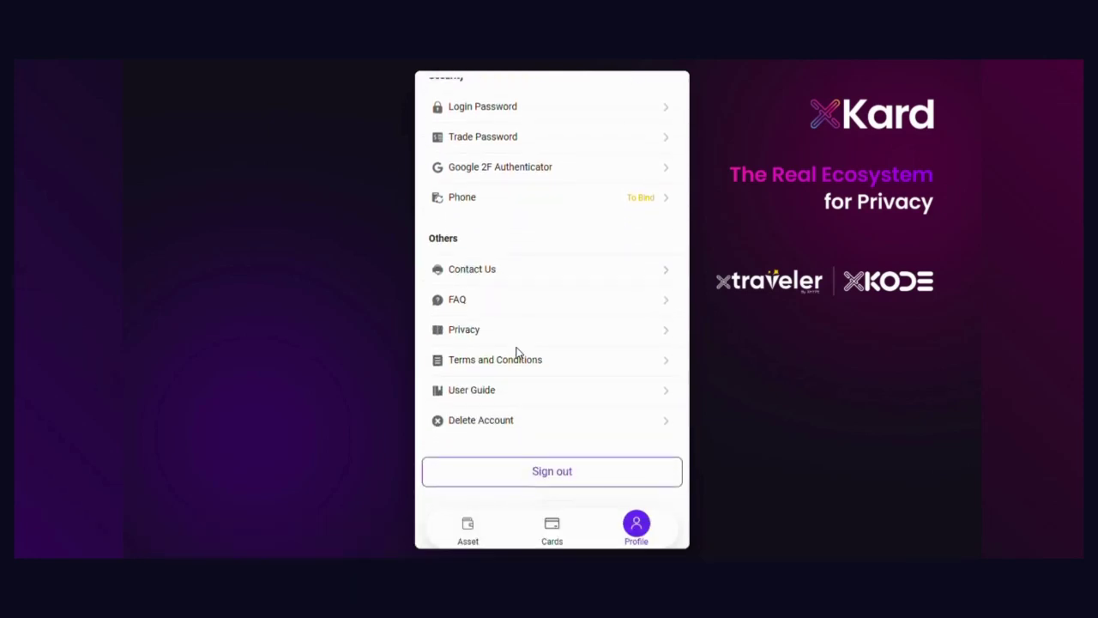
{"action": "scroll", "coordinate": [518, 352], "scroll_direction": "up", "scroll_amount": 1}
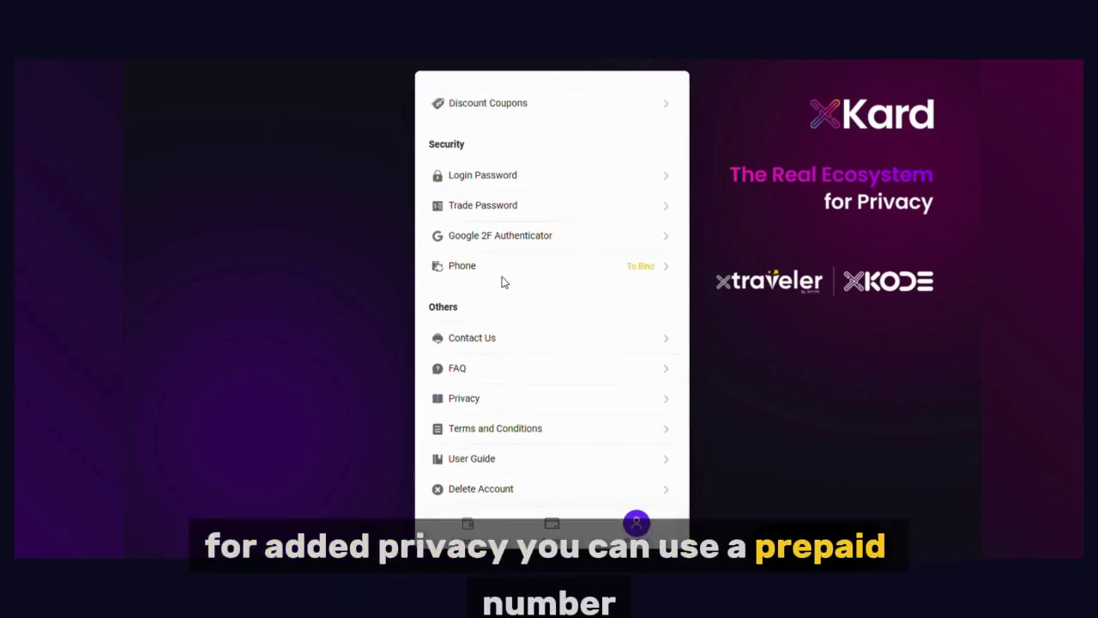
{"action": "left_click", "coordinate": [637, 273]}
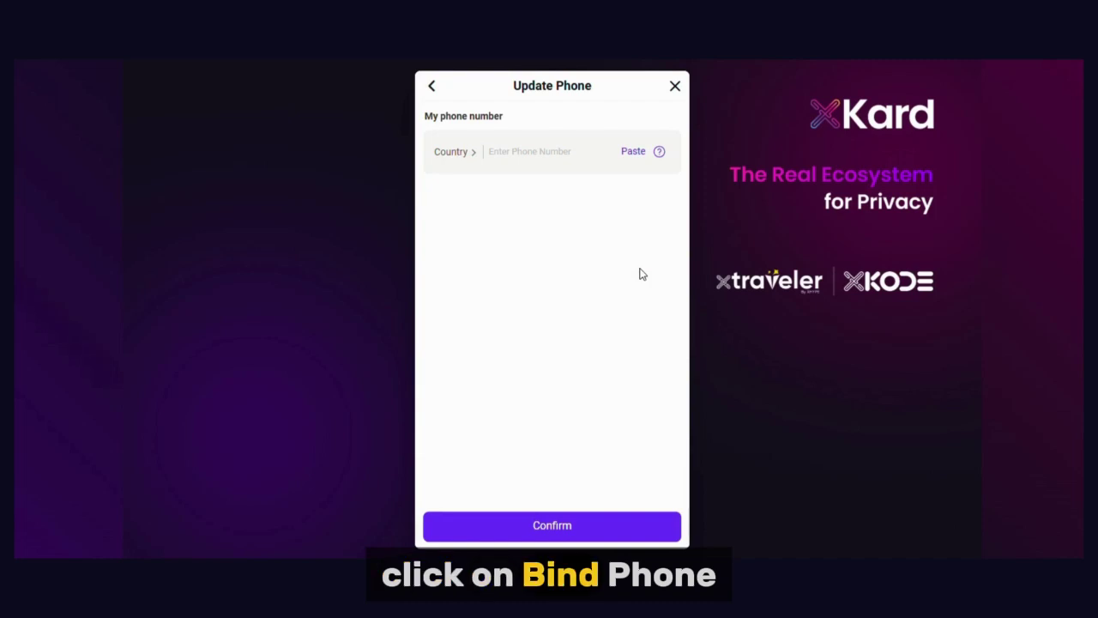
{"action": "left_click", "coordinate": [564, 159]}
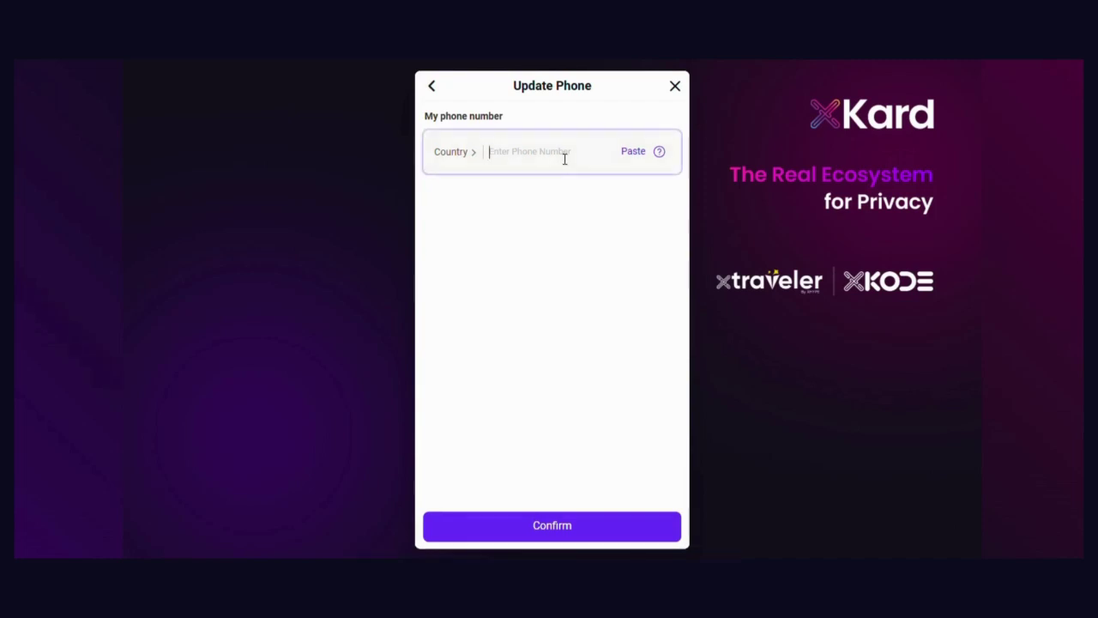
{"action": "left_click", "coordinate": [452, 151]}
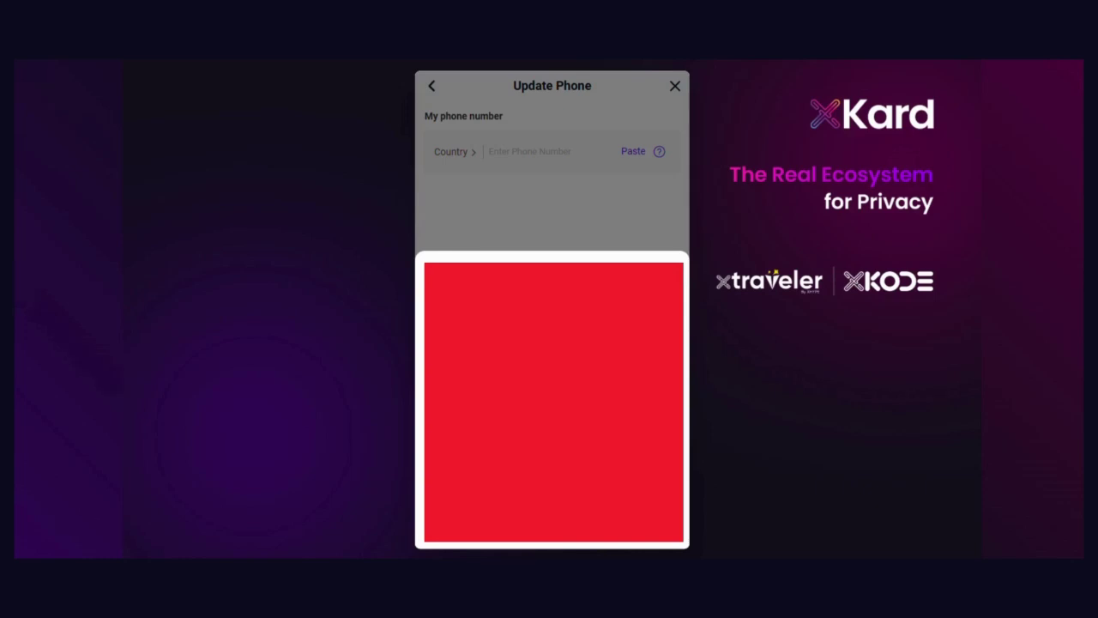
{"action": "left_click", "coordinate": [532, 221]}
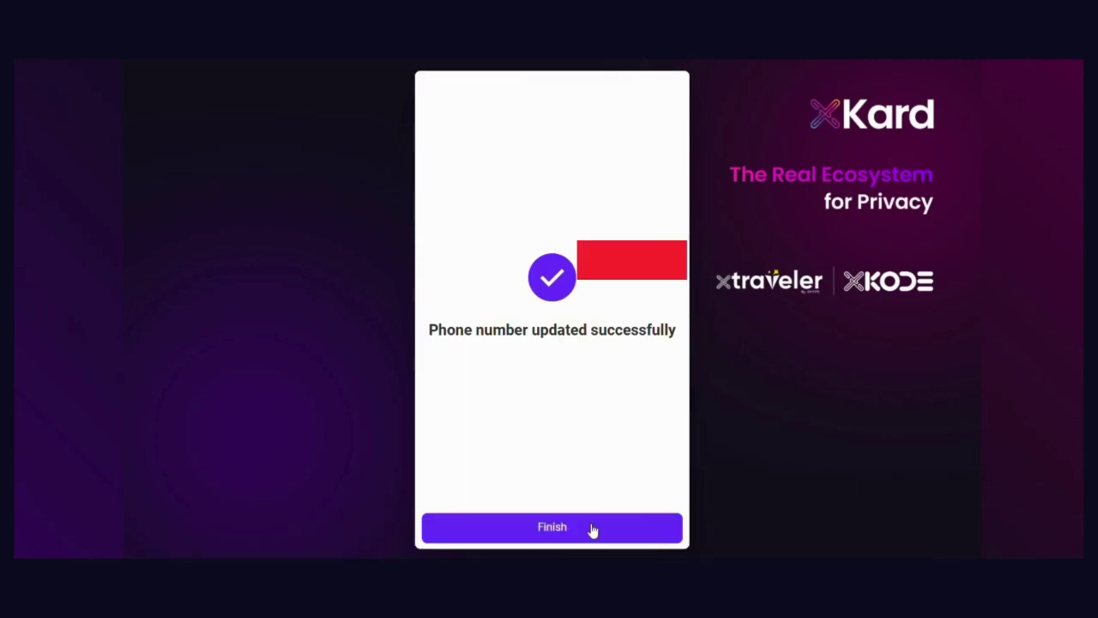
{"action": "left_click", "coordinate": [589, 527]}
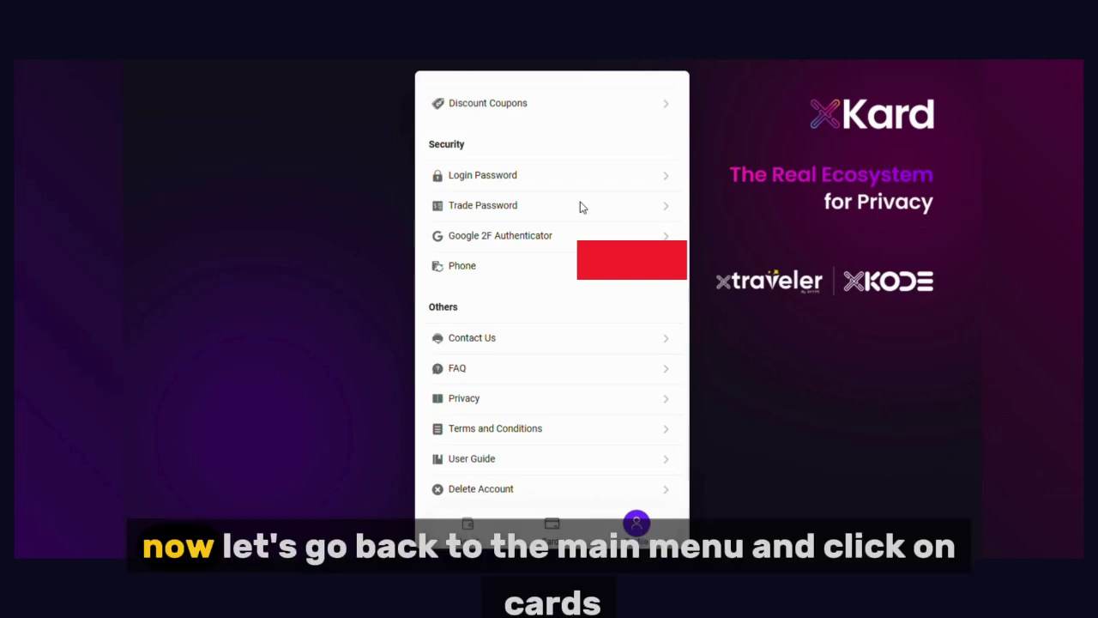
- In Cards, choose 'Get it instantly' and select the Whale tier ($49/month, $588 billed annually)
{"action": "left_click", "coordinate": [552, 526]}
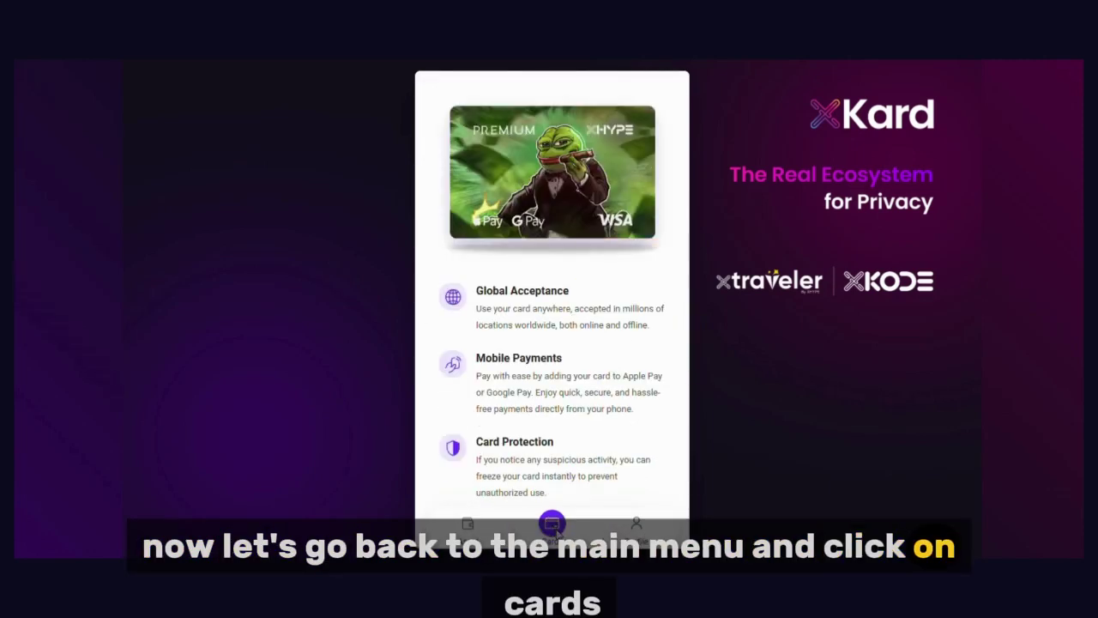
{"action": "scroll", "coordinate": [611, 371], "scroll_direction": "down", "scroll_amount": 5}
{"action": "scroll", "coordinate": [611, 371], "scroll_direction": "down", "scroll_amount": 2}
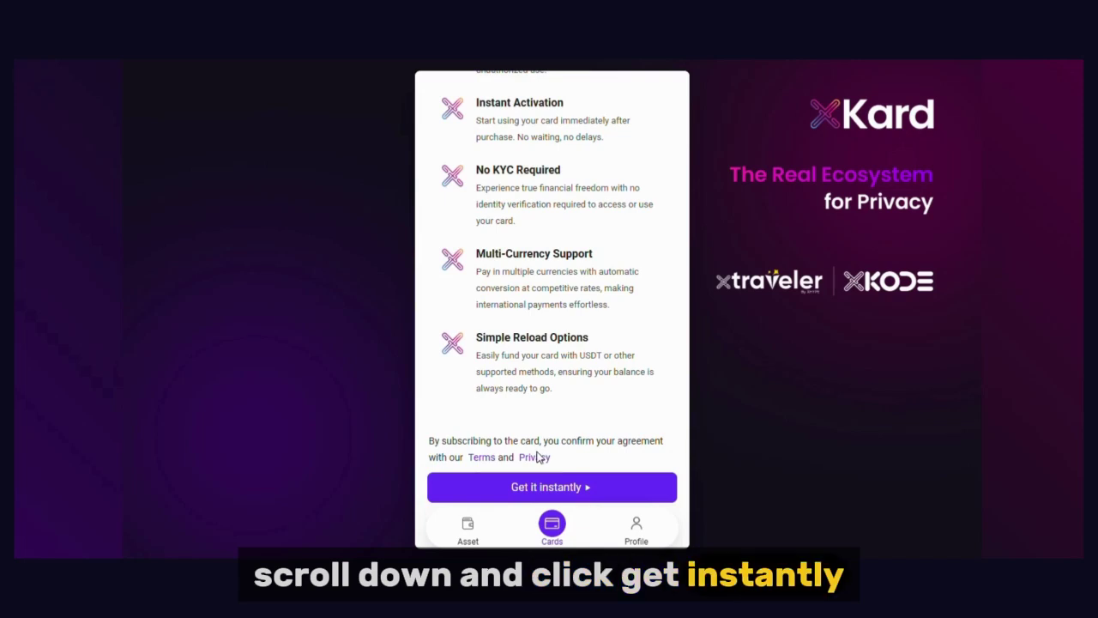
{"action": "left_click", "coordinate": [538, 487]}
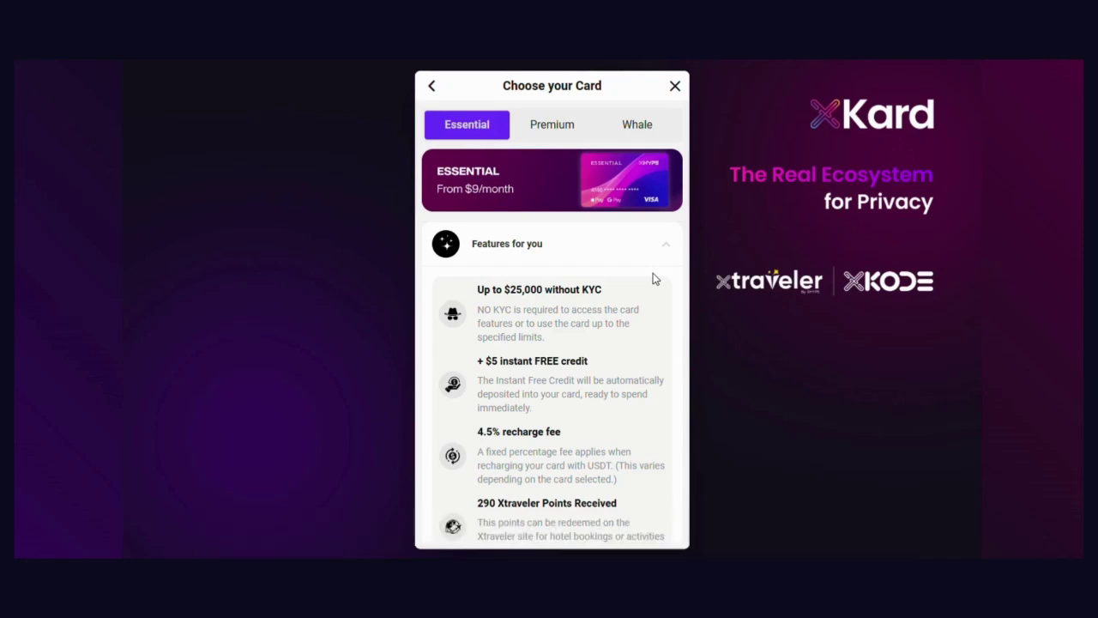
{"action": "left_click", "coordinate": [638, 125]}
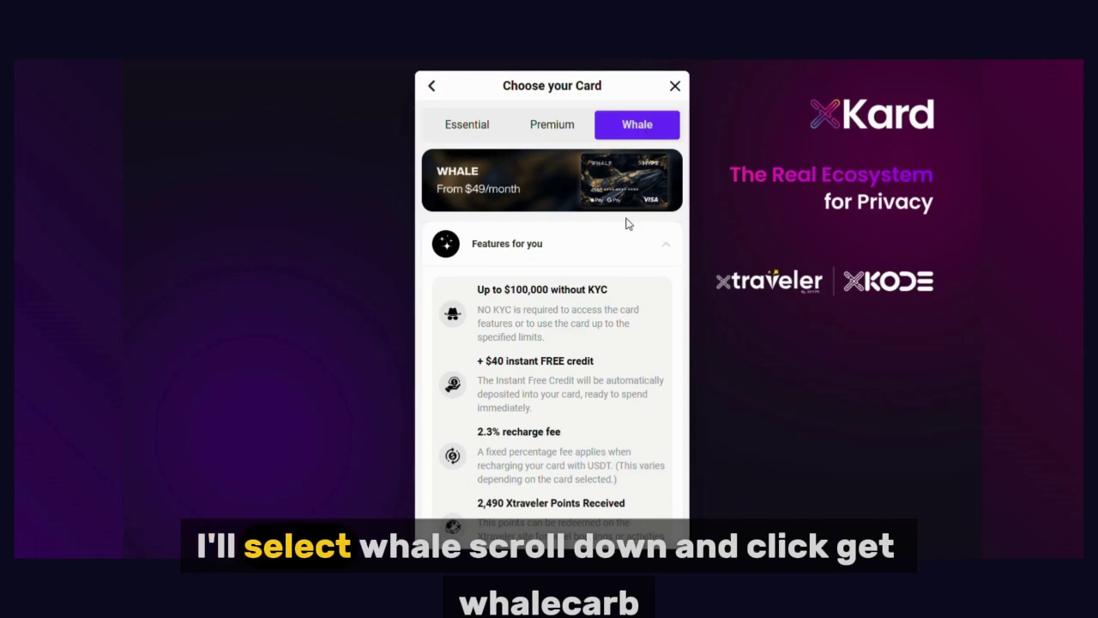
{"action": "scroll", "coordinate": [520, 313], "scroll_direction": "down", "scroll_amount": 1}
{"action": "scroll", "coordinate": [520, 313], "scroll_direction": "down", "scroll_amount": 2}
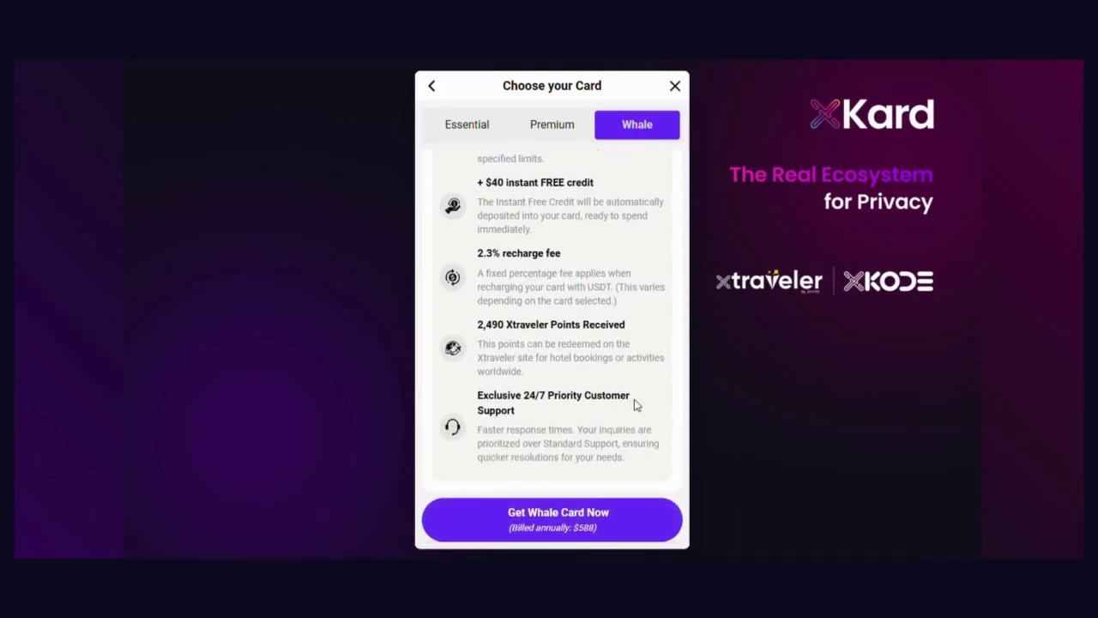
- Order the Whale card, fill in the cardholder's first and last names, and accept the terms
{"action": "left_click", "coordinate": [617, 522]}
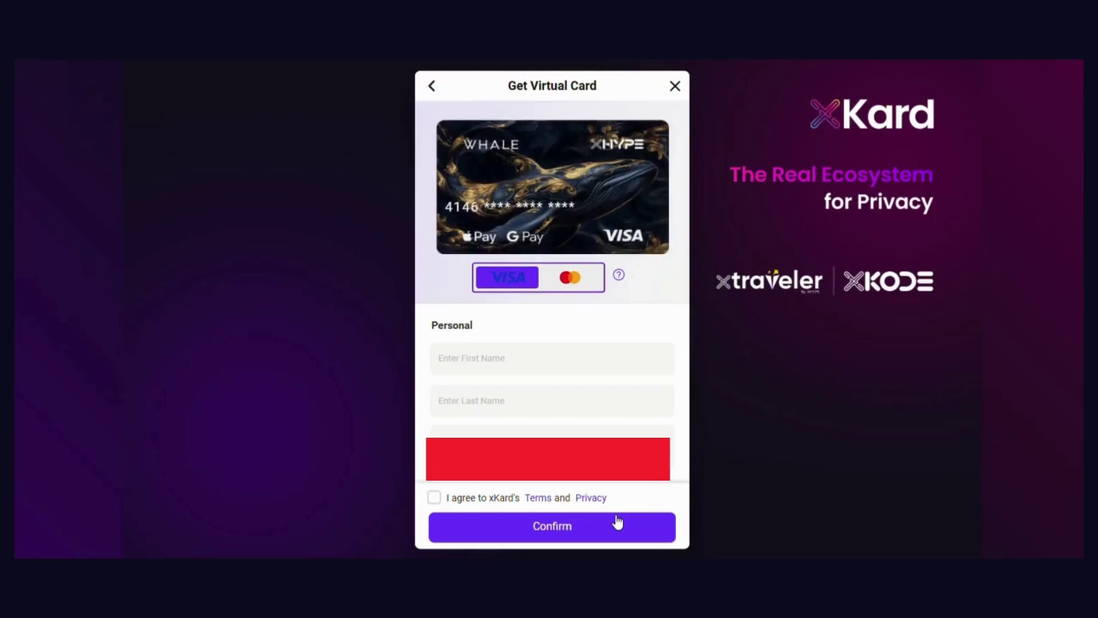
{"action": "left_click", "coordinate": [553, 371]}
{"action": "type", "text": "Do"}
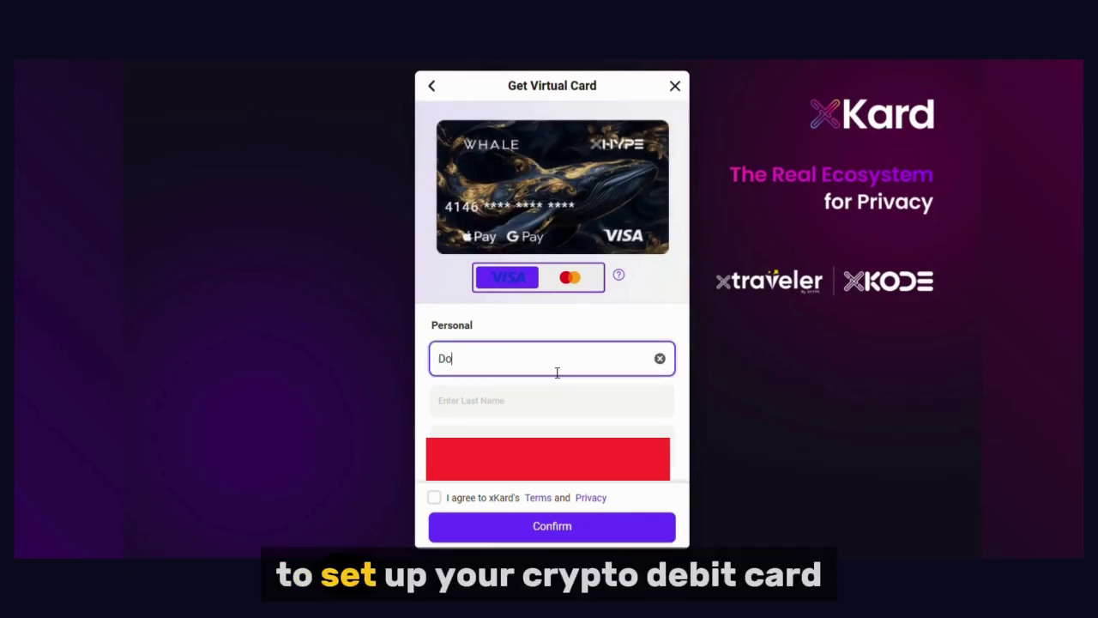
{"action": "type", "text": "n"}
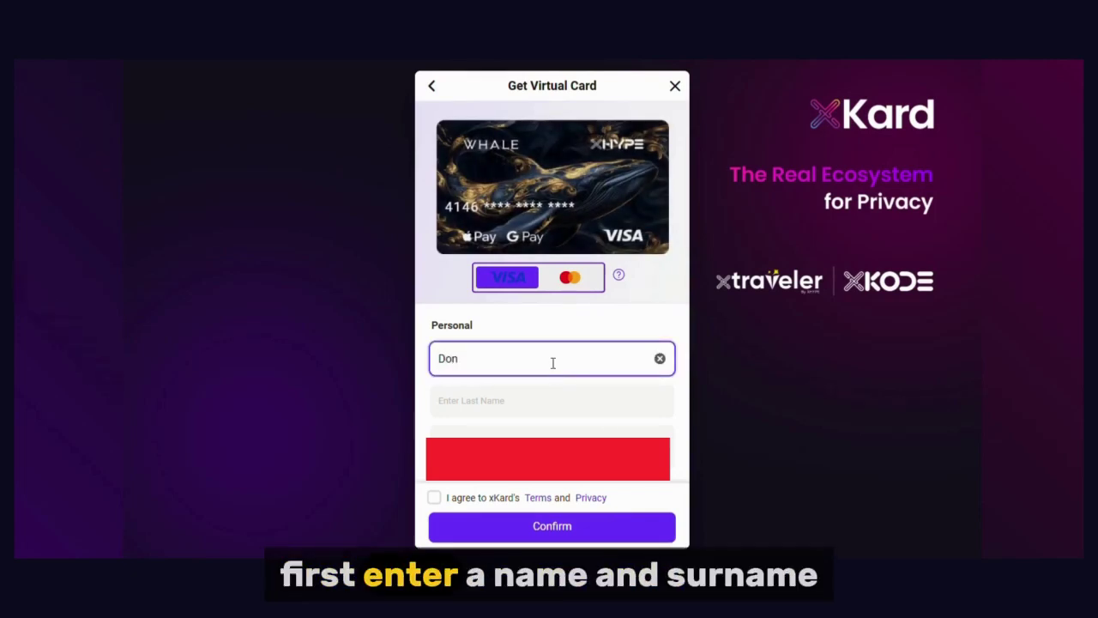
{"action": "type", "text": "ald"}
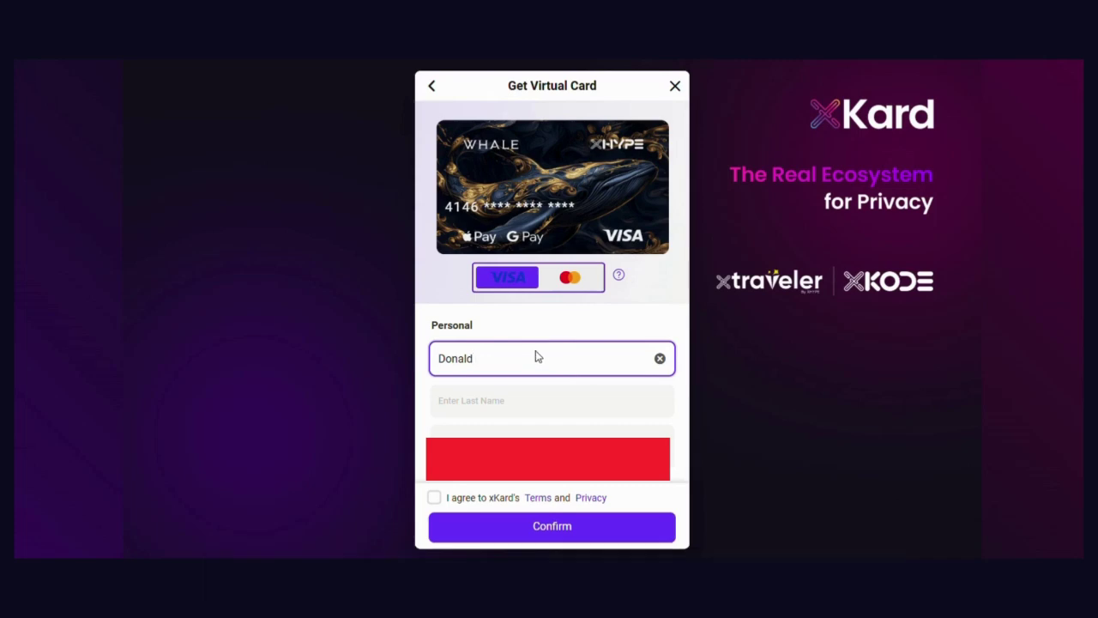
{"action": "left_click", "coordinate": [513, 408]}
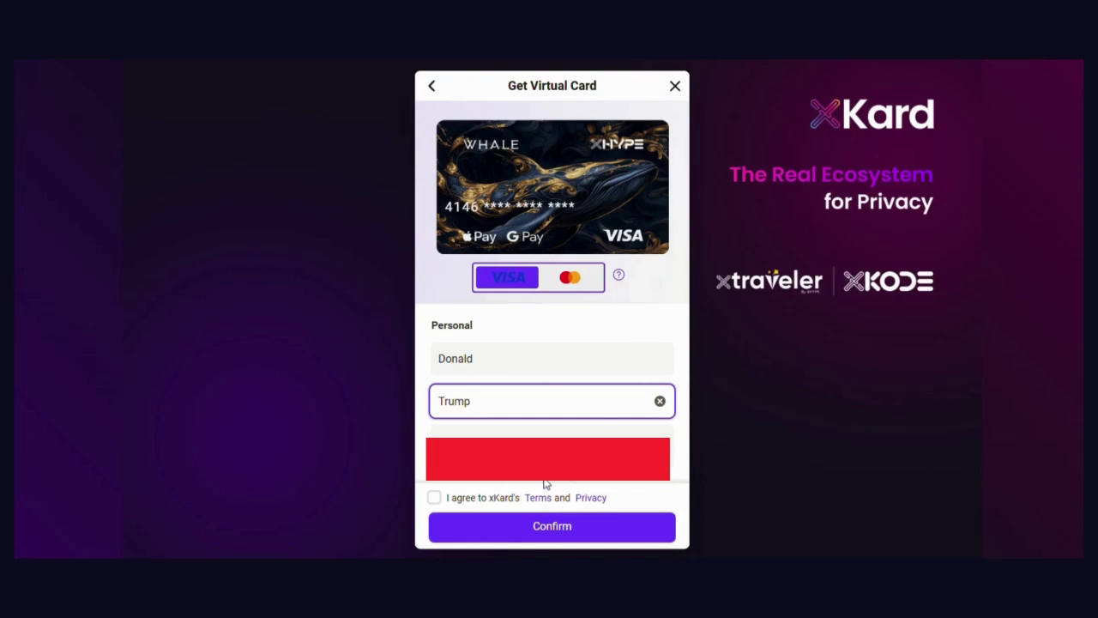
{"action": "left_click", "coordinate": [435, 498]}
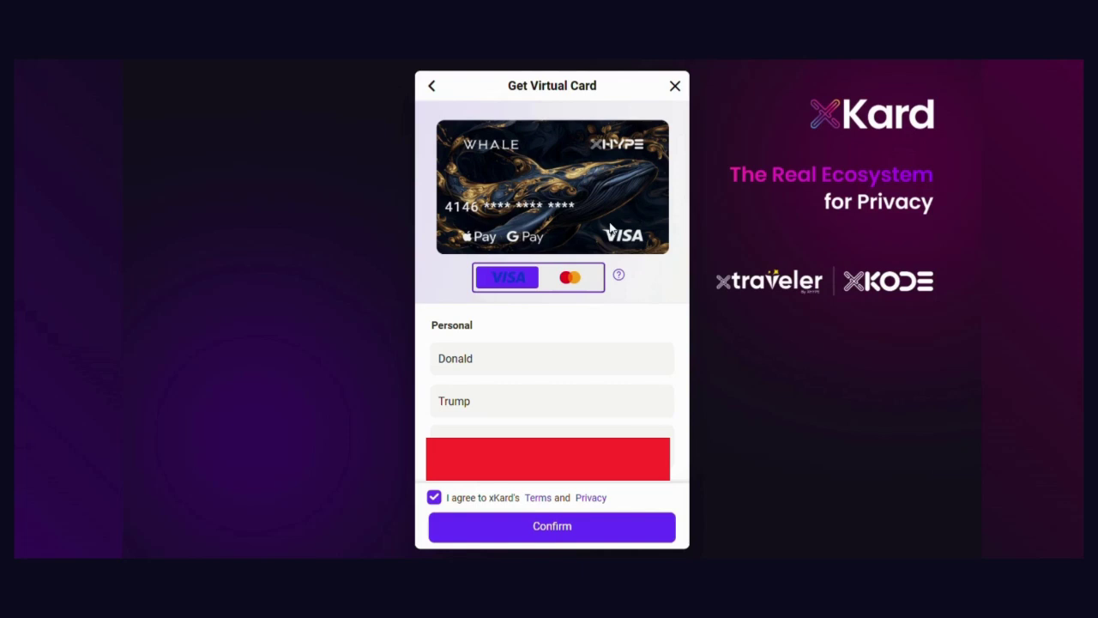
- Toggle the card network between Mastercard and Visa, finally selecting VISA
{"action": "left_click", "coordinate": [588, 281]}
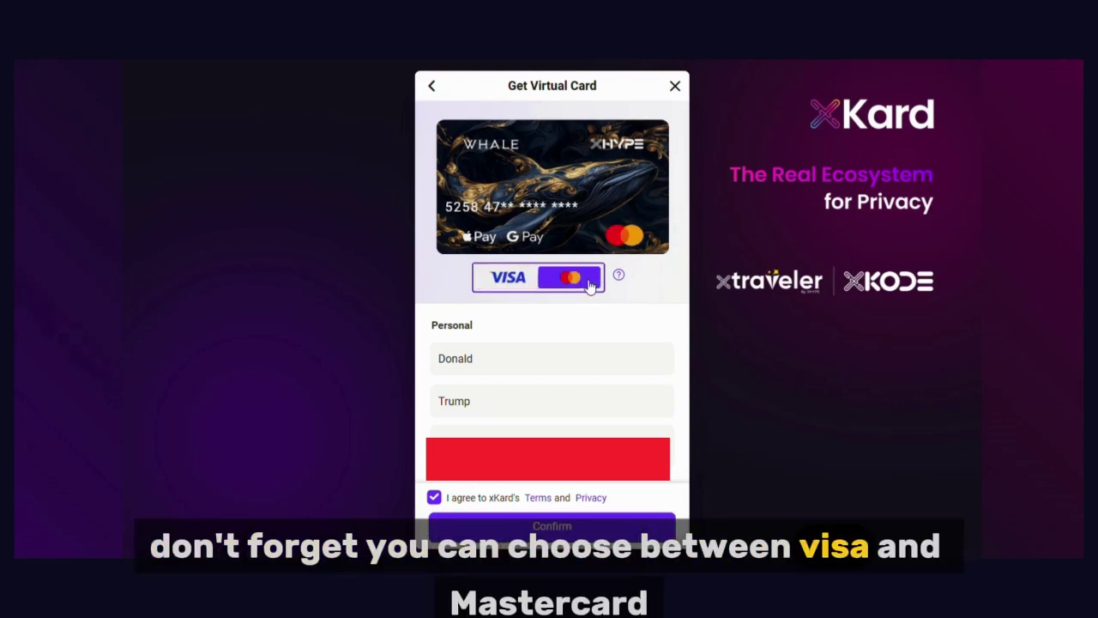
{"action": "left_click", "coordinate": [508, 280]}
{"action": "left_click", "coordinate": [571, 278]}
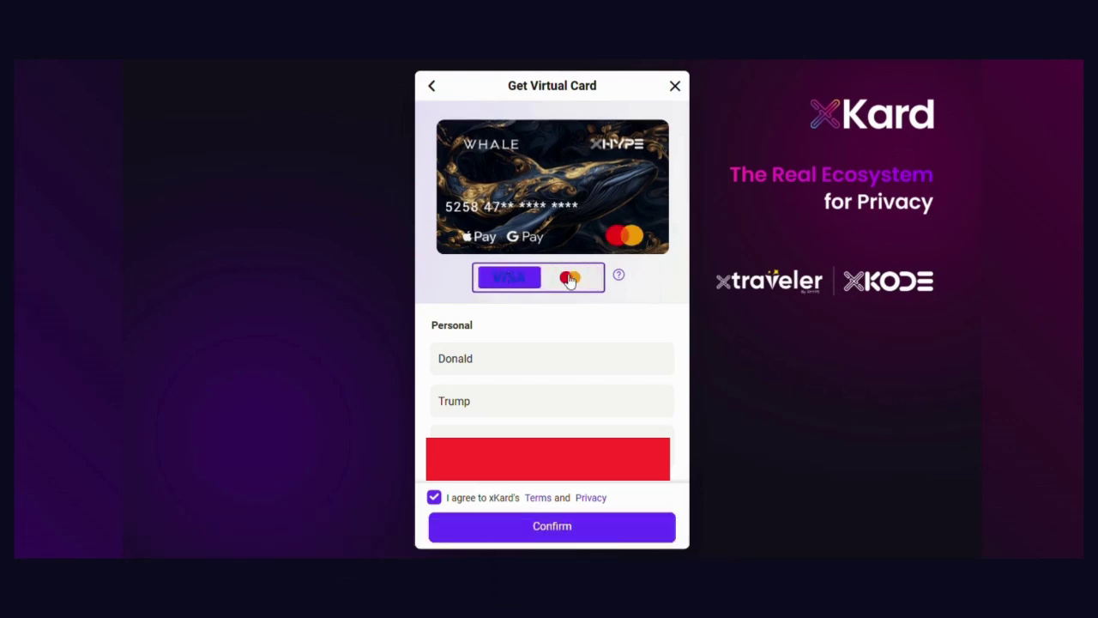
{"action": "left_click", "coordinate": [515, 283]}
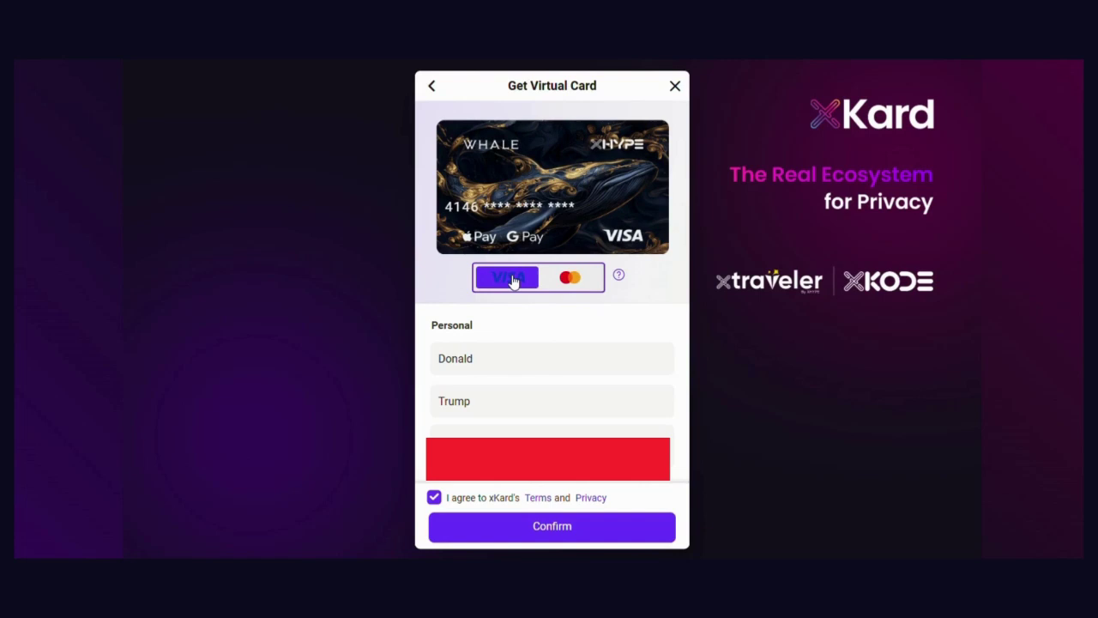
- Scroll down the Whale card order form to the Card Price section
{"action": "scroll", "coordinate": [448, 335], "scroll_direction": "down", "scroll_amount": 5}
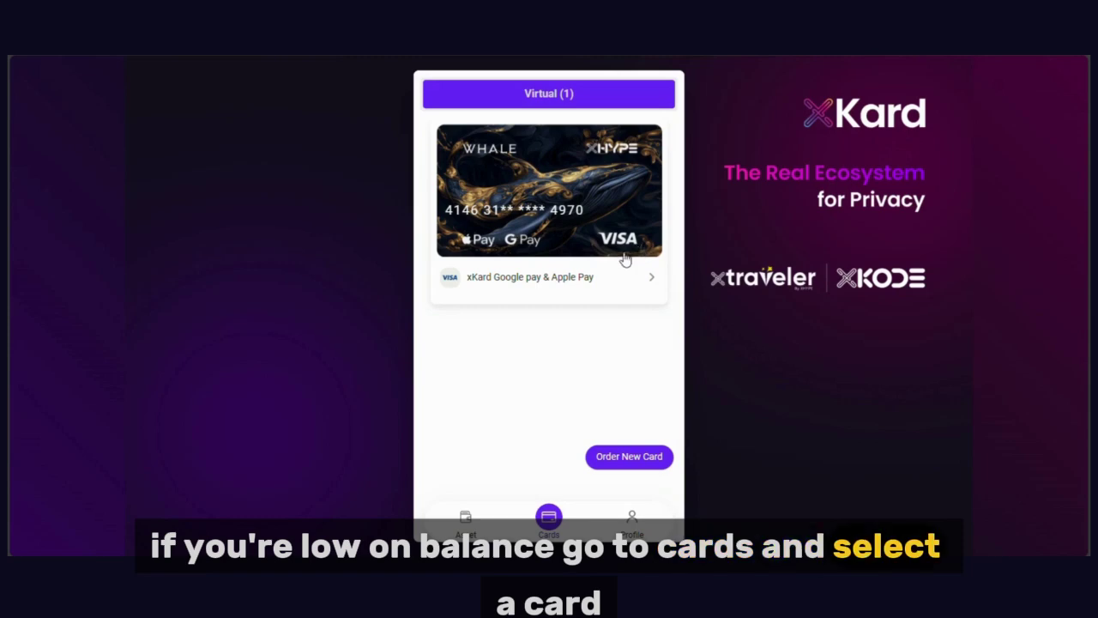
- Open the Whale card's Manage Cards page and attempt a recharge, prompting a deposit
{"action": "left_click", "coordinate": [594, 285]}
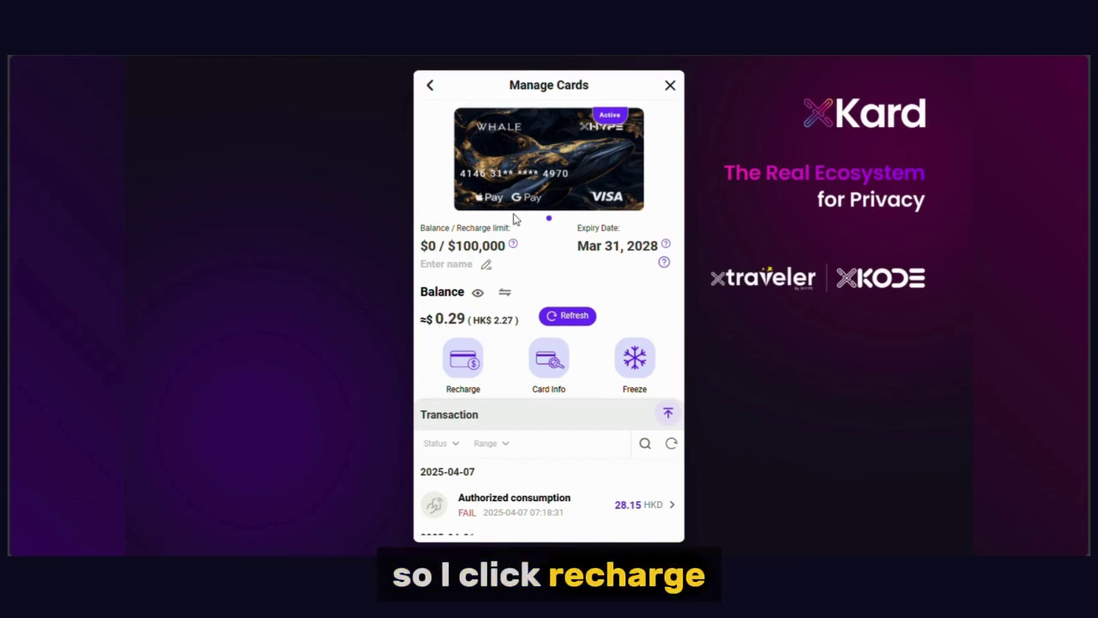
{"action": "left_click", "coordinate": [471, 377]}
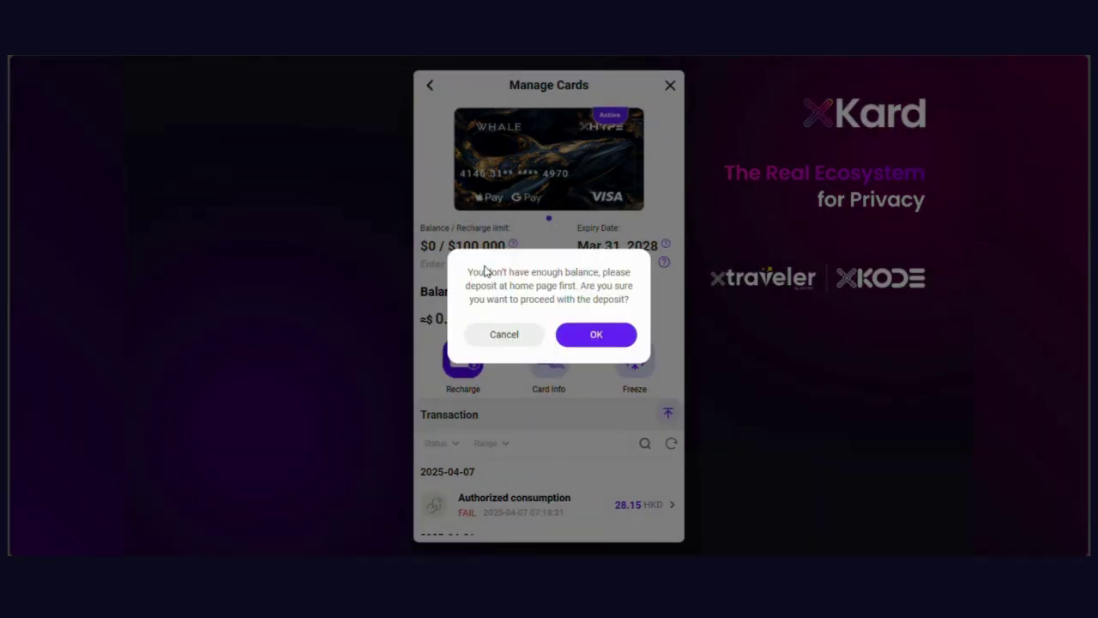
- Deposit USDT over the TRON network instead of BSC, clearing both minimum-deposit notices
{"action": "left_click", "coordinate": [601, 336]}
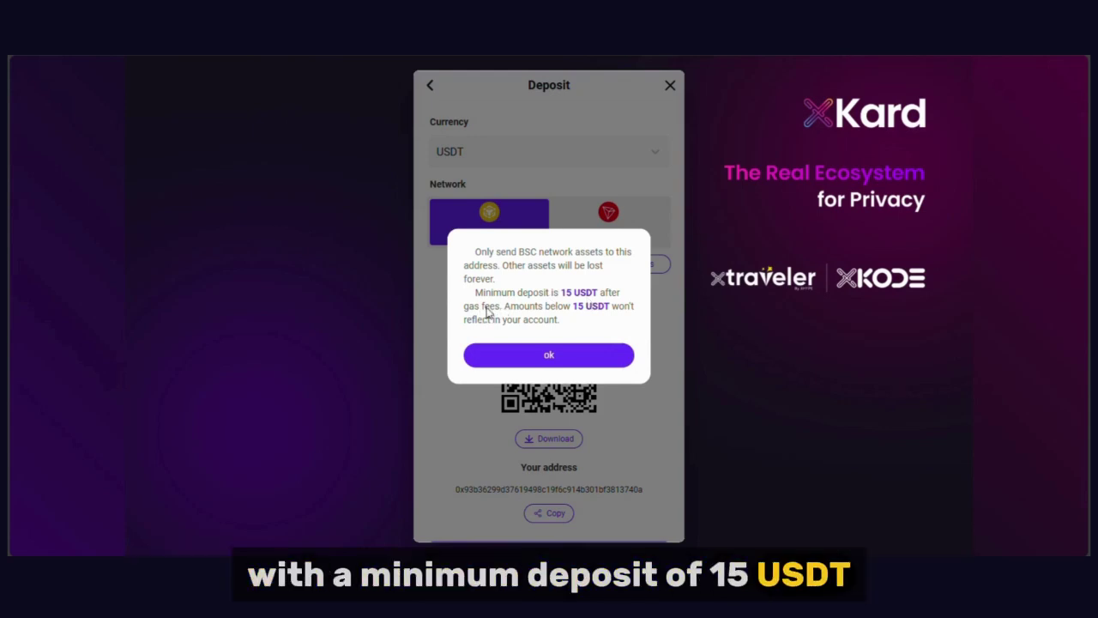
{"action": "left_click", "coordinate": [533, 354]}
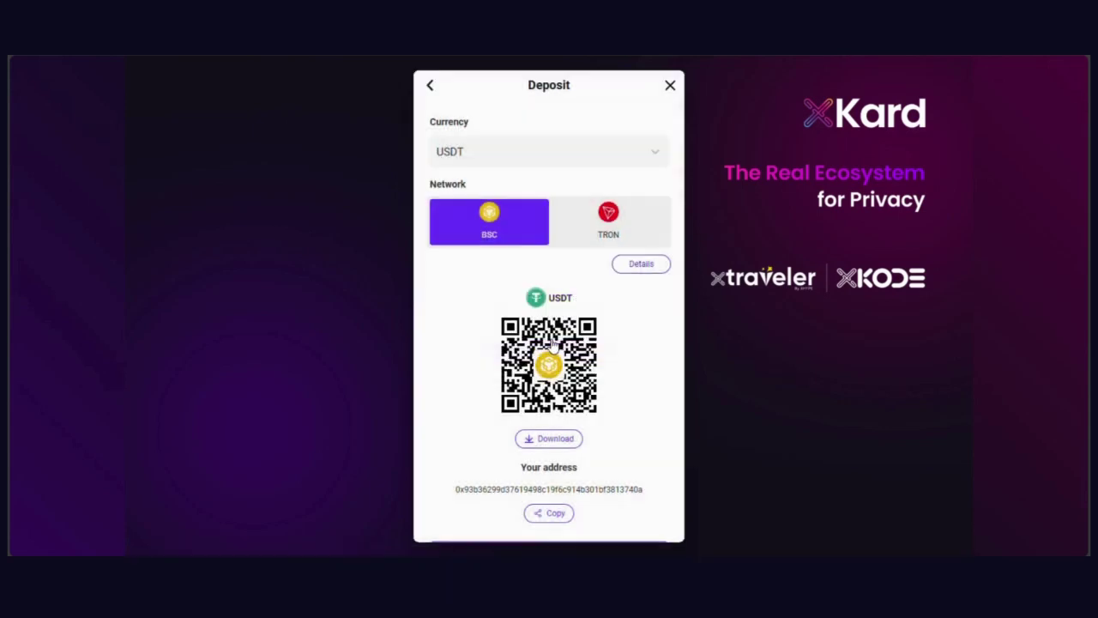
{"action": "left_click", "coordinate": [630, 231]}
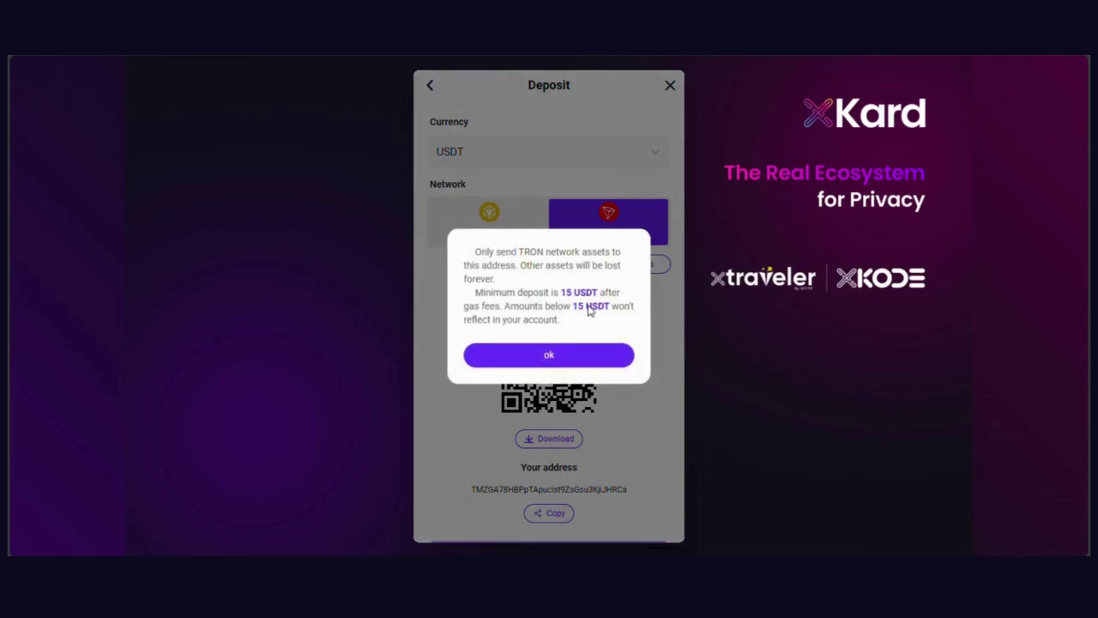
{"action": "left_click", "coordinate": [571, 355]}
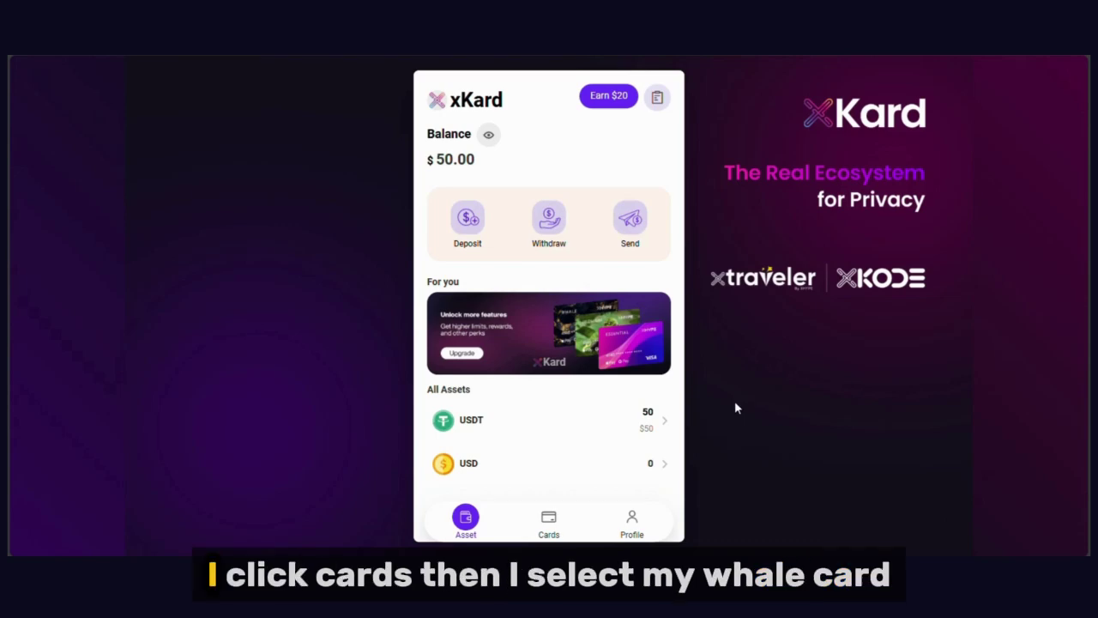
- Start a USDT recharge of the Whale card using the maximum 50 USDT amount
{"action": "left_click", "coordinate": [548, 519]}
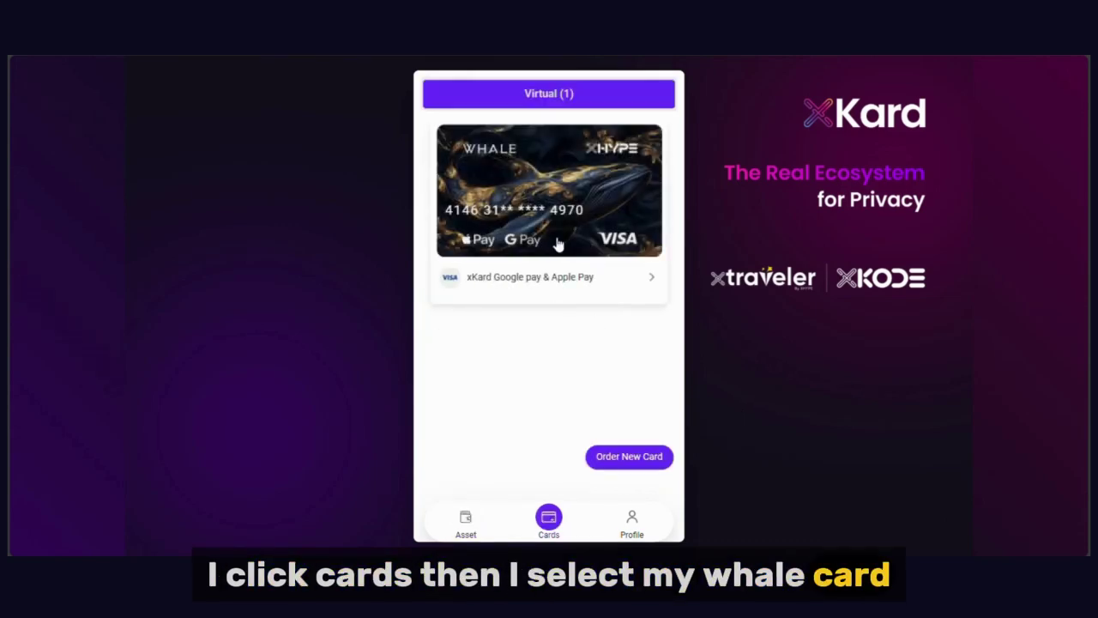
{"action": "left_click", "coordinate": [552, 238]}
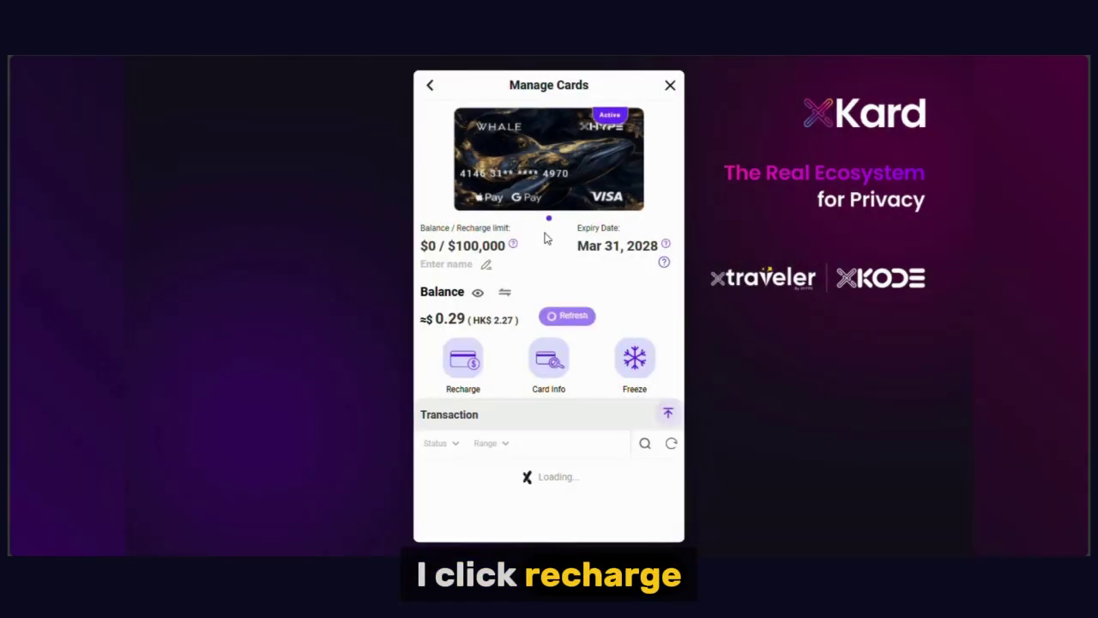
{"action": "left_click", "coordinate": [473, 376]}
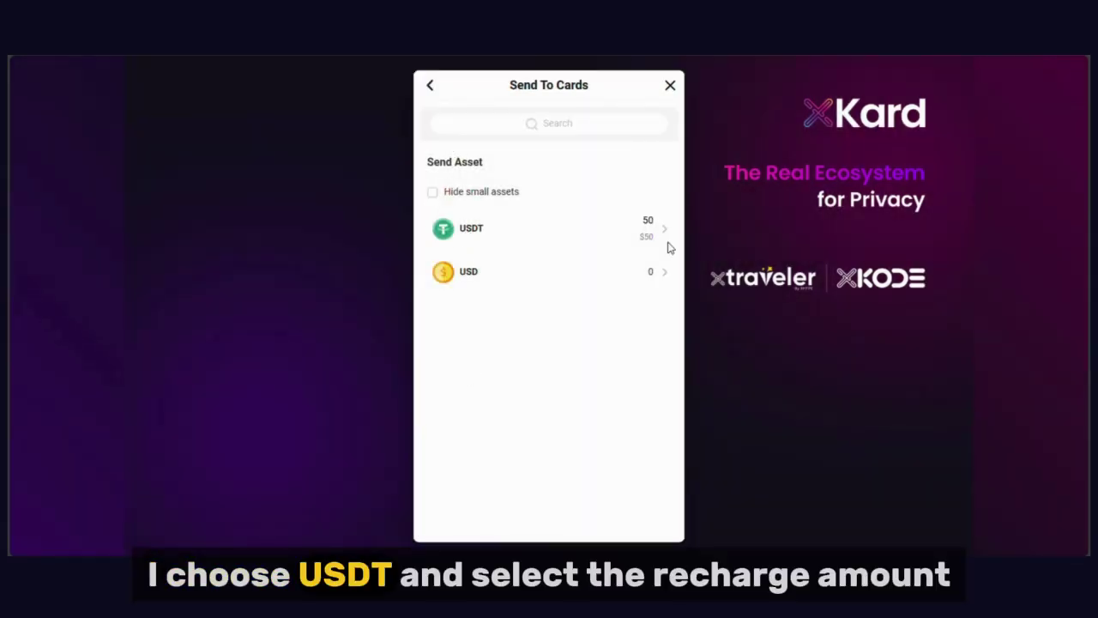
{"action": "left_click", "coordinate": [661, 236]}
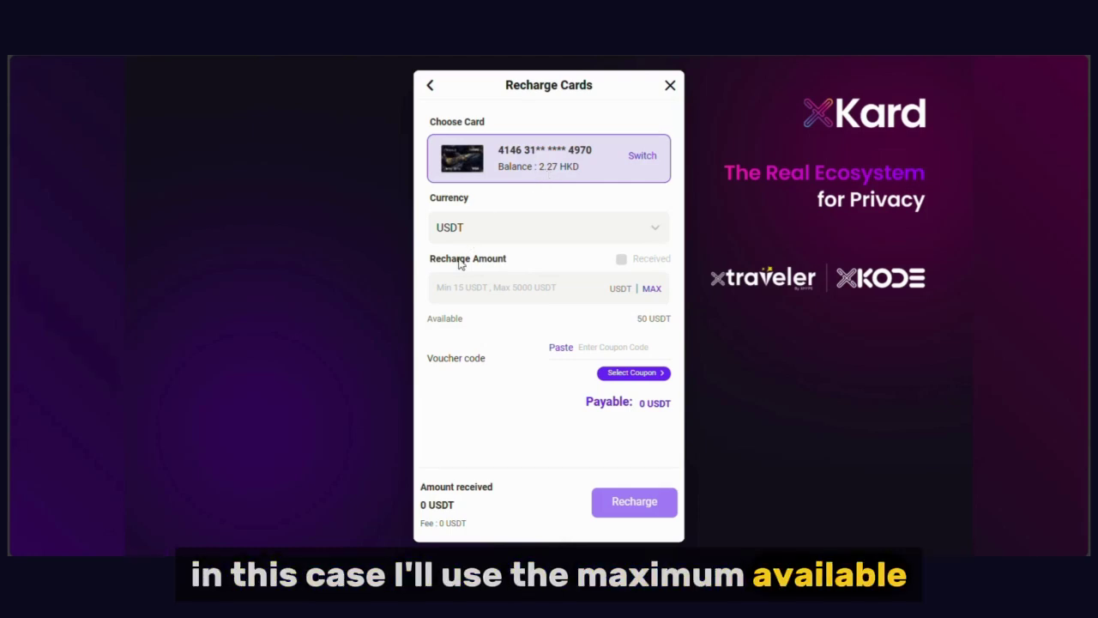
{"action": "left_click", "coordinate": [652, 288]}
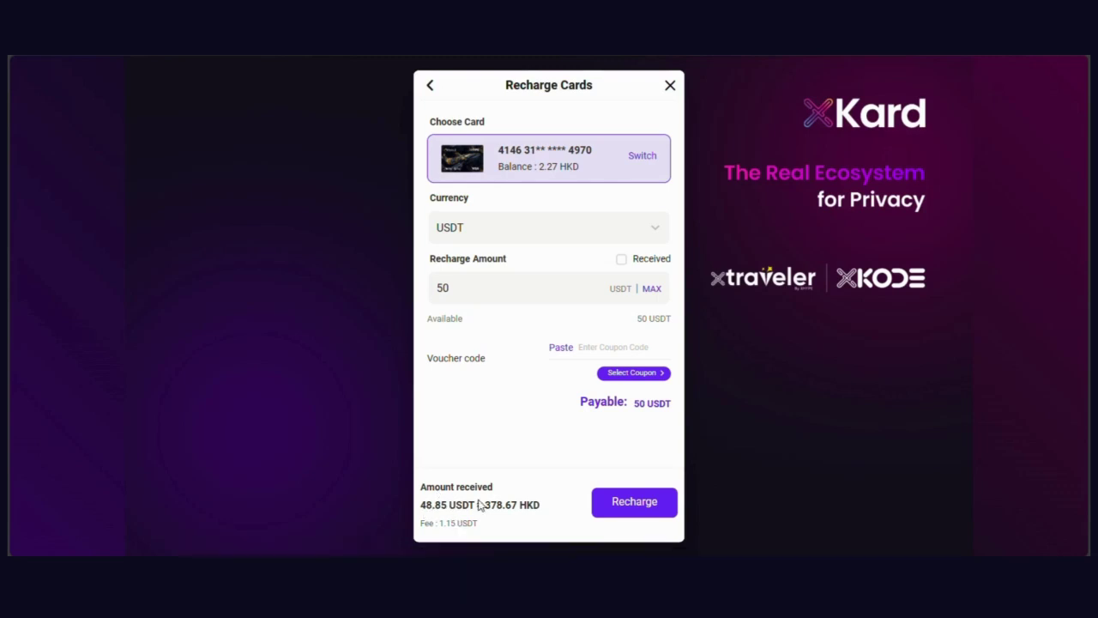
- Submit and confirm the -50 USDT Whale card recharge, entering the trade password
{"action": "left_click", "coordinate": [674, 510]}
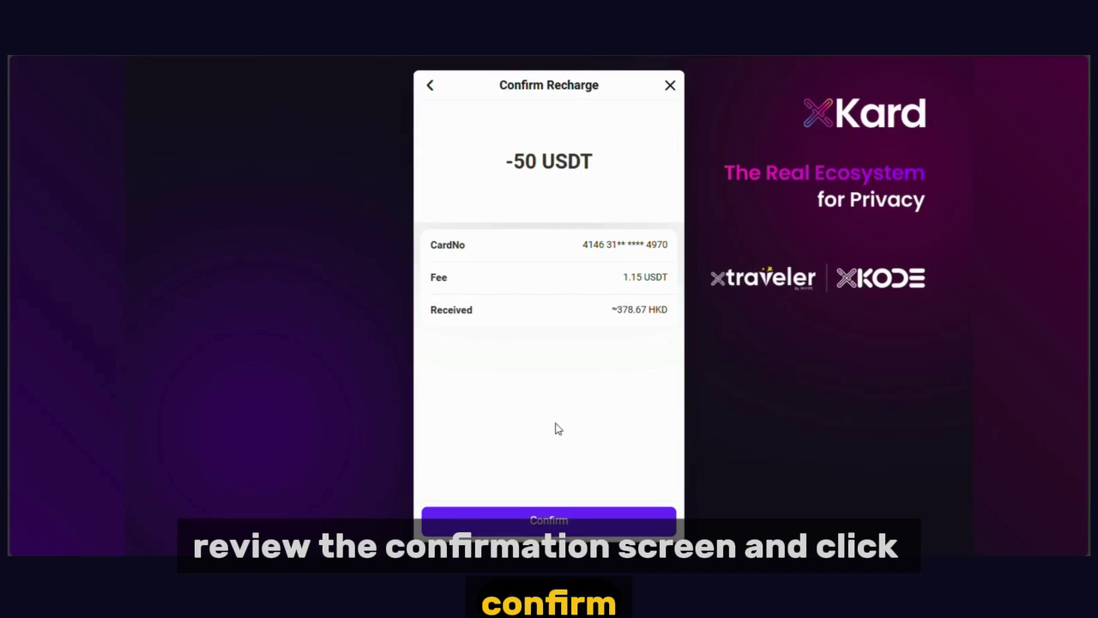
{"action": "left_click", "coordinate": [604, 526]}
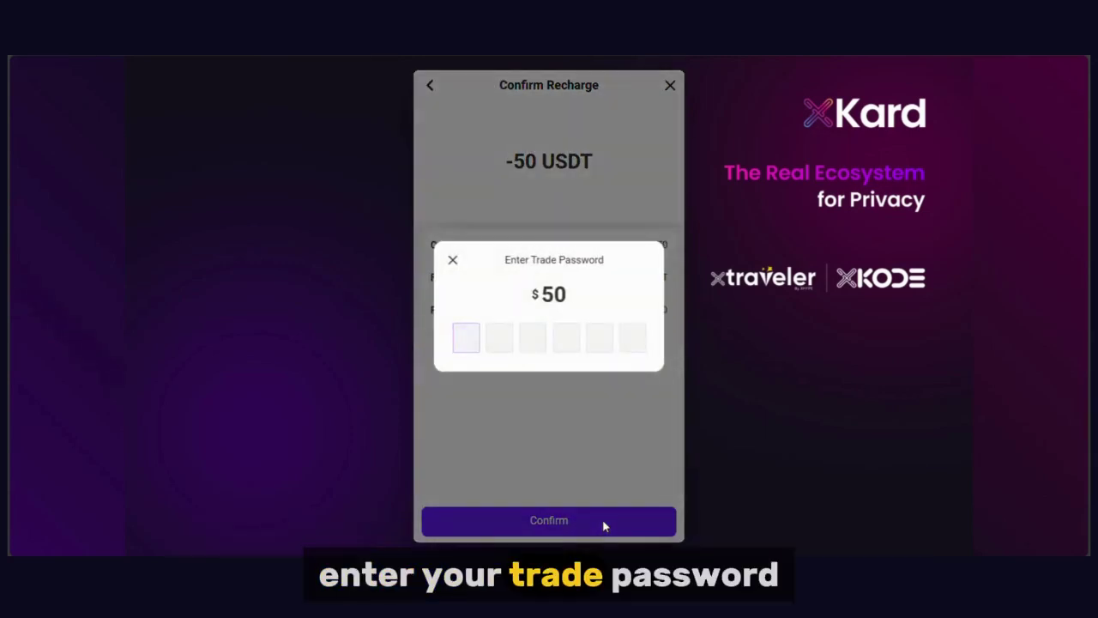
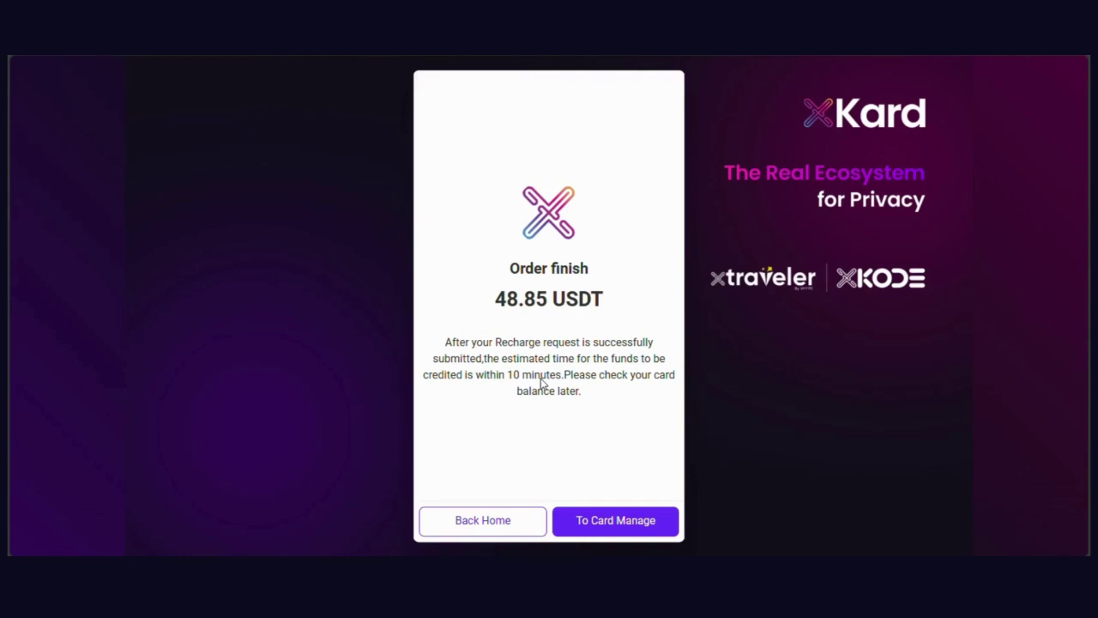
- Reveal the Whale card's full card info with the trade password, then return to the Cards list
{"action": "left_click", "coordinate": [611, 521]}
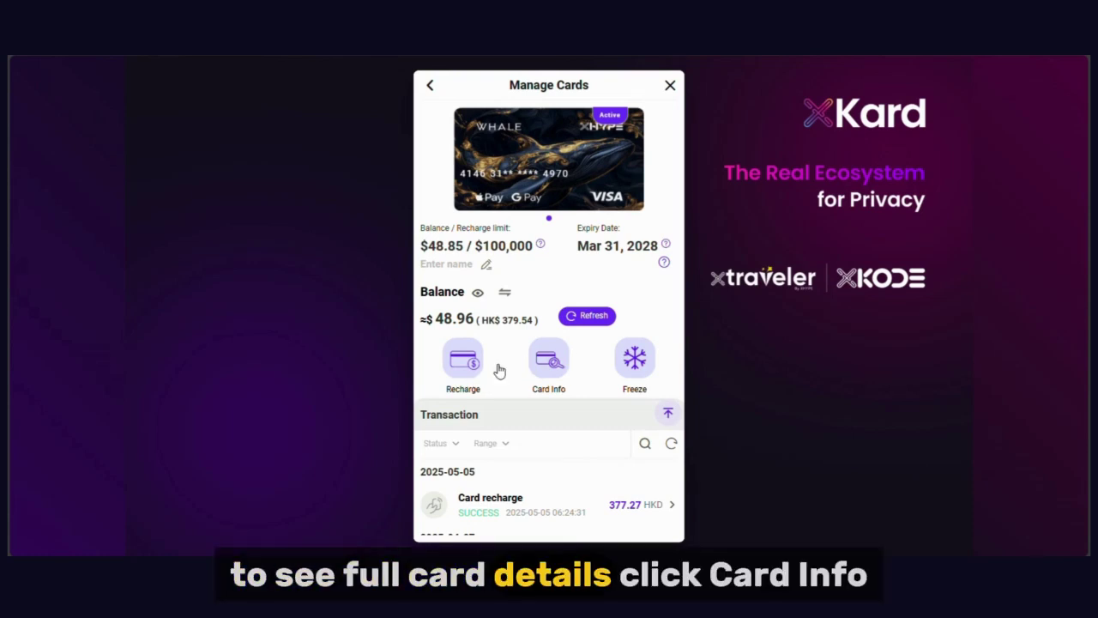
{"action": "left_click", "coordinate": [553, 363]}
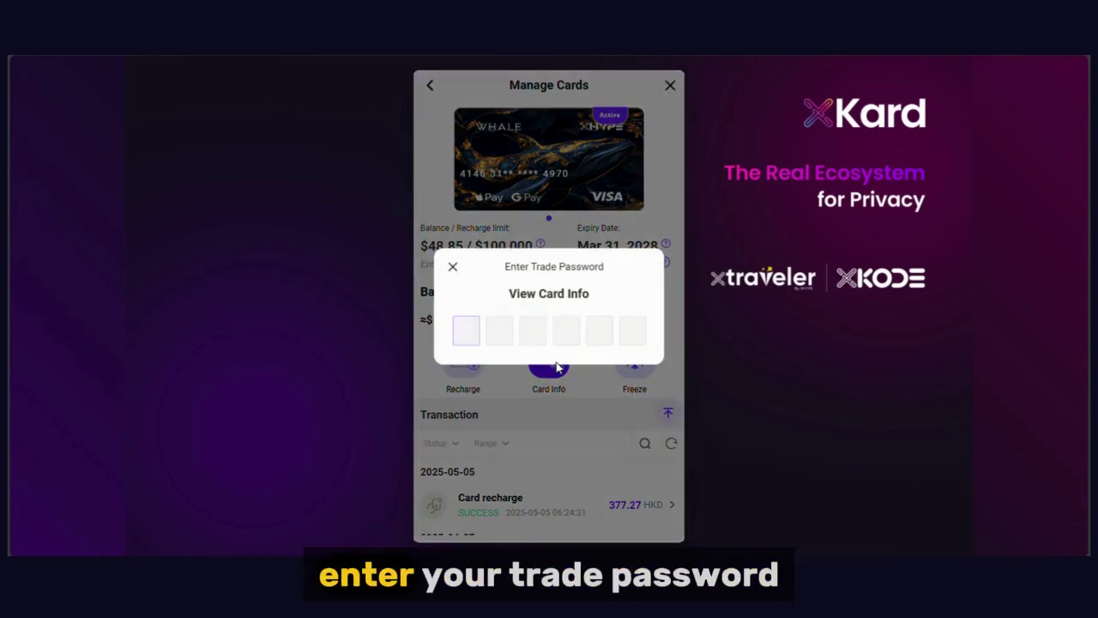
{"action": "type", "text": "******"}
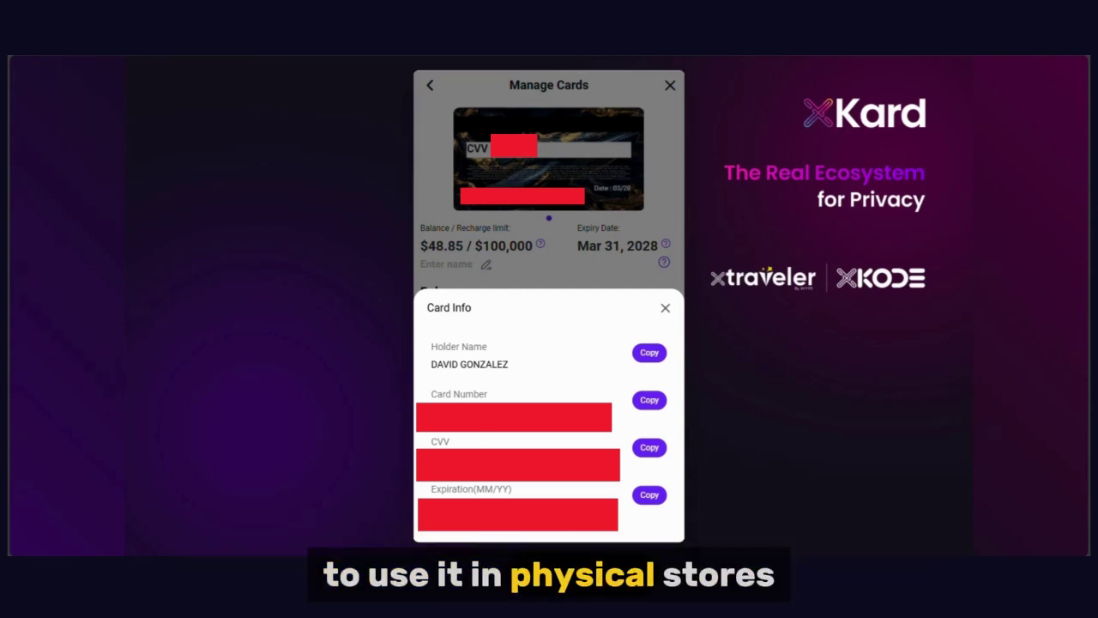
{"action": "left_click", "coordinate": [665, 309]}
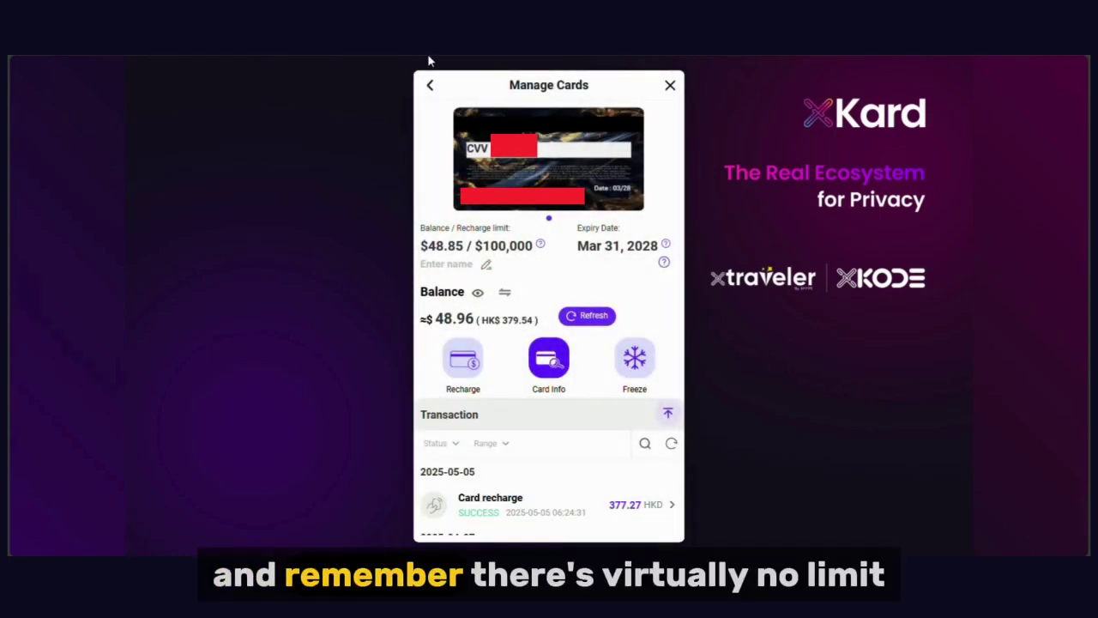
{"action": "left_click", "coordinate": [432, 85]}
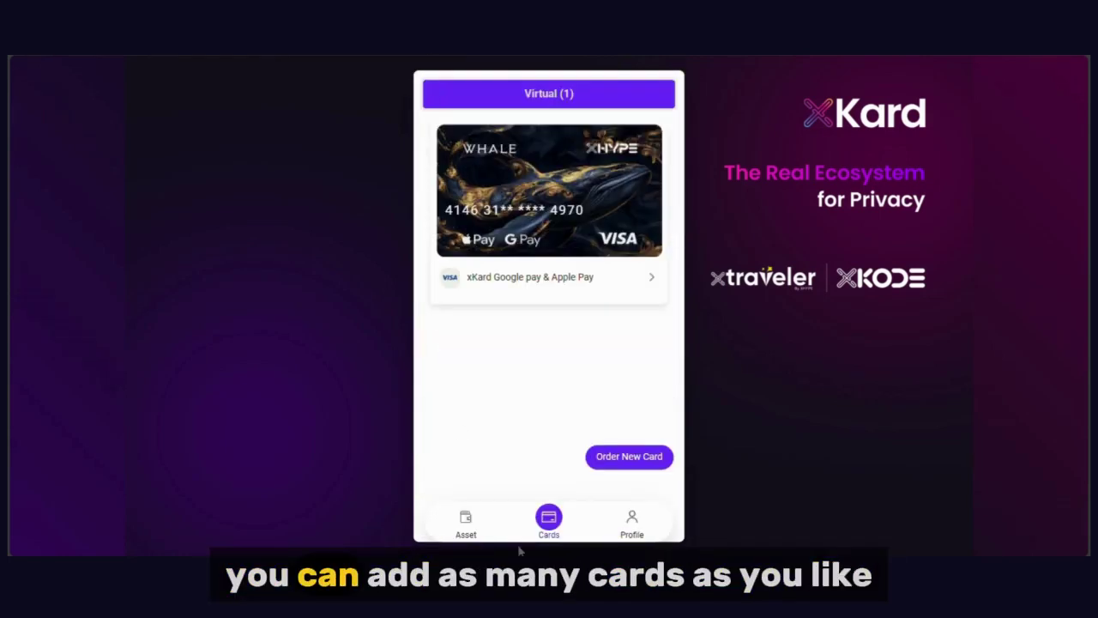